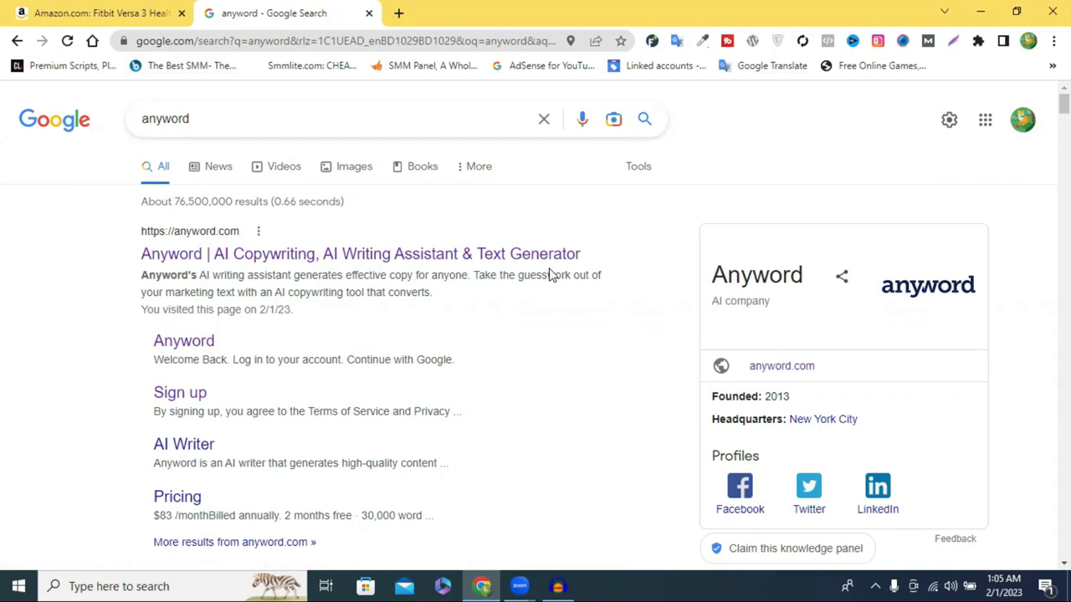
# Open the Anyword website, enter through its free start option and create a new document in the Data-Driven Editor
pyautogui.click(222, 266)
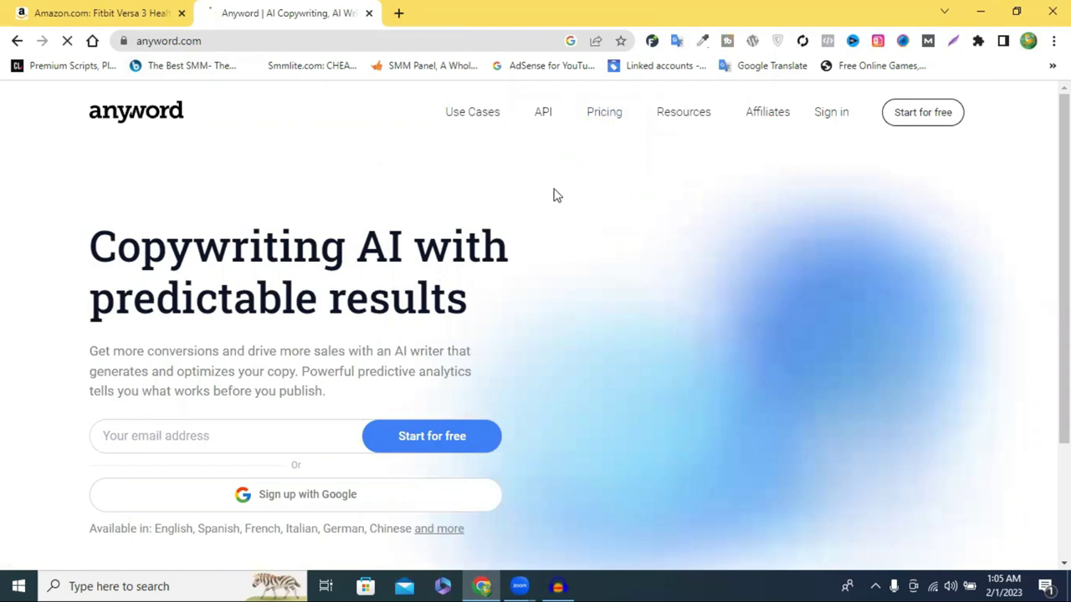
pyautogui.click(935, 126)
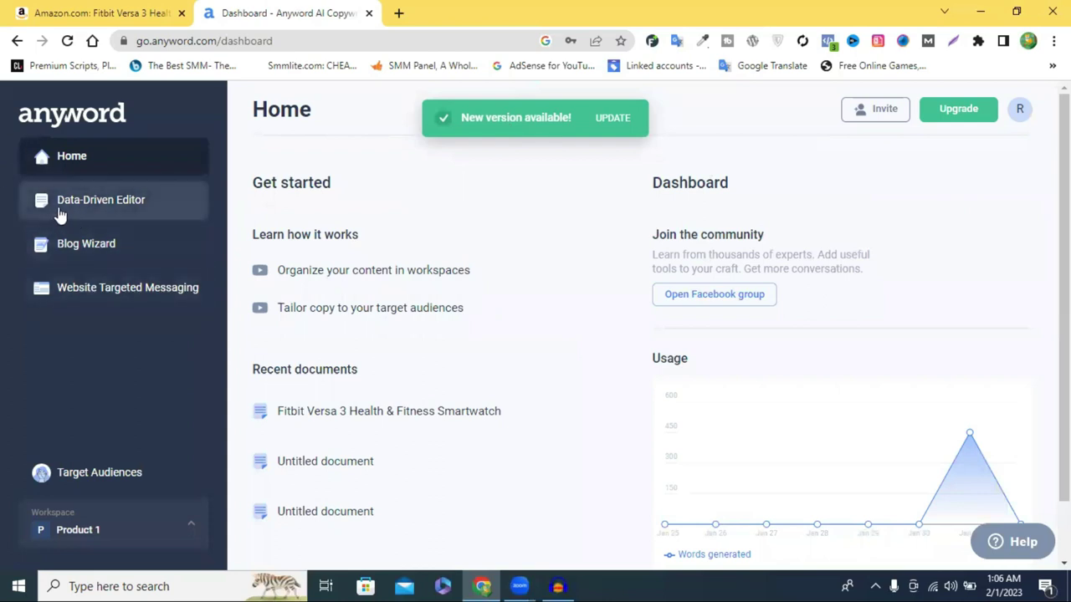
pyautogui.click(103, 214)
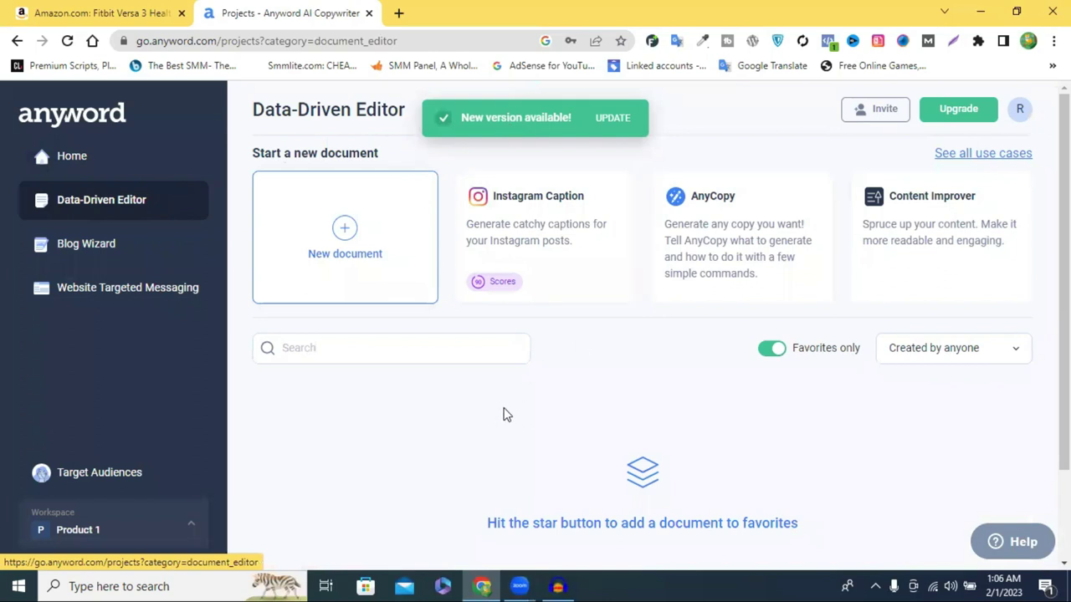
pyautogui.click(339, 207)
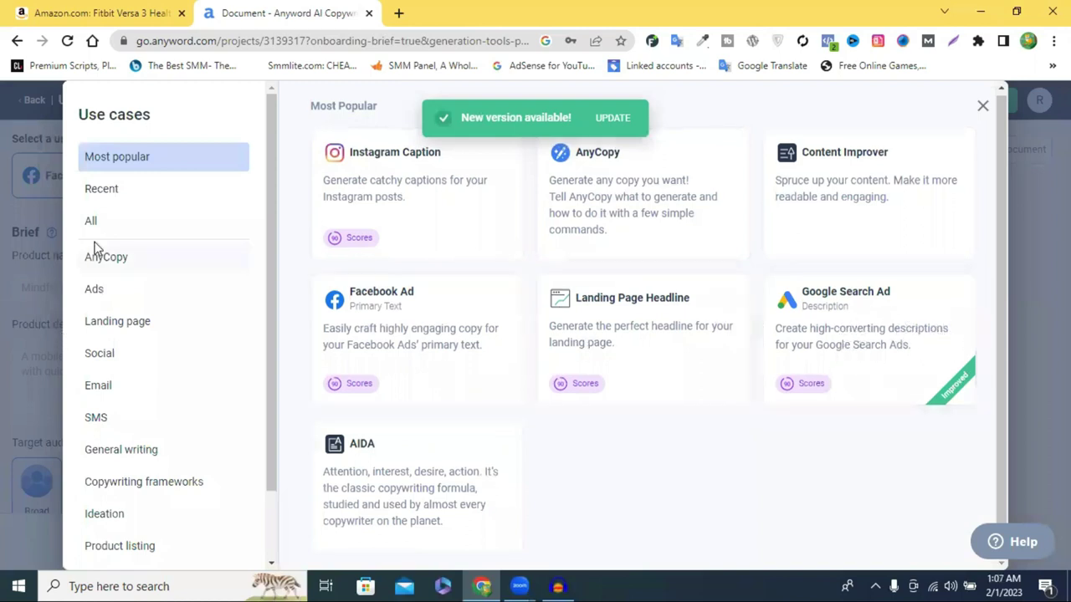
# Browse the full list of use cases, from ads and landing pages through social and SMS to product listings and blog
pyautogui.click(121, 231)
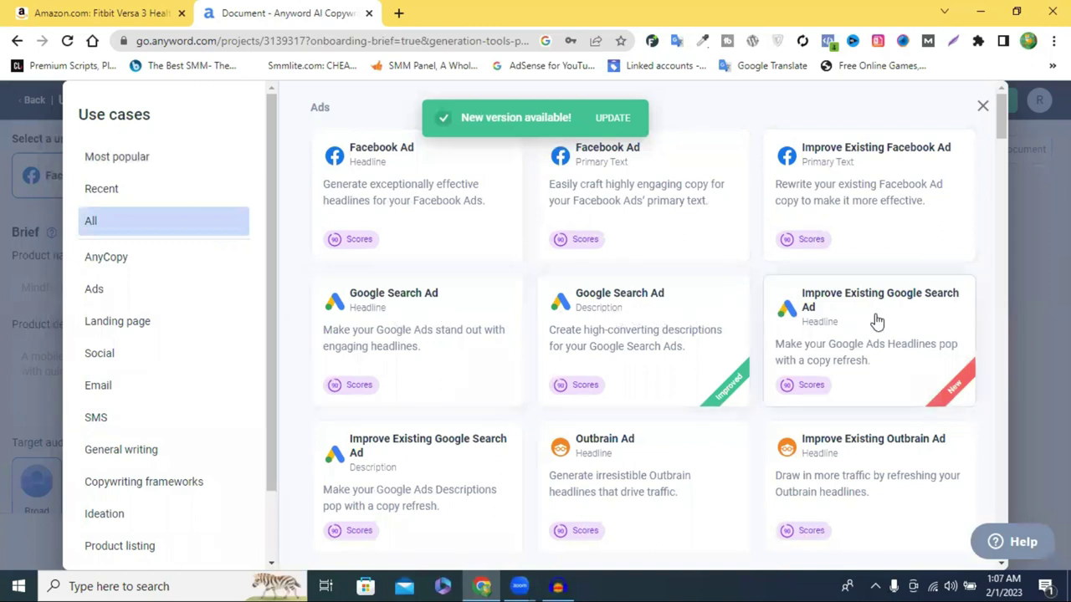
pyautogui.scroll(-1, 550, 352)
pyautogui.scroll(-2, 550, 351)
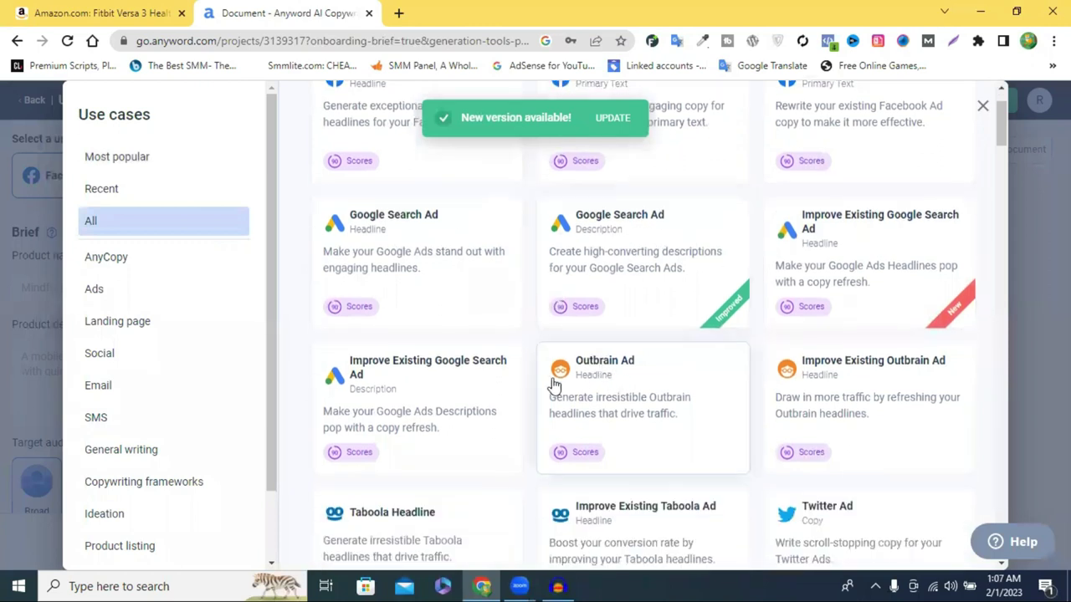
pyautogui.scroll(-3, 687, 380)
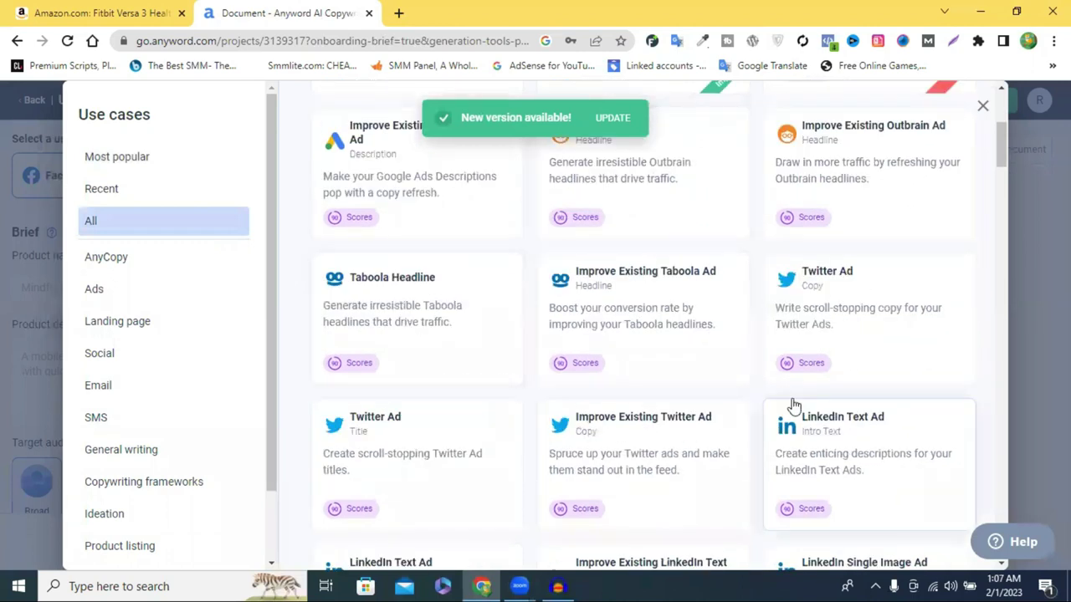
pyautogui.scroll(-3, 789, 403)
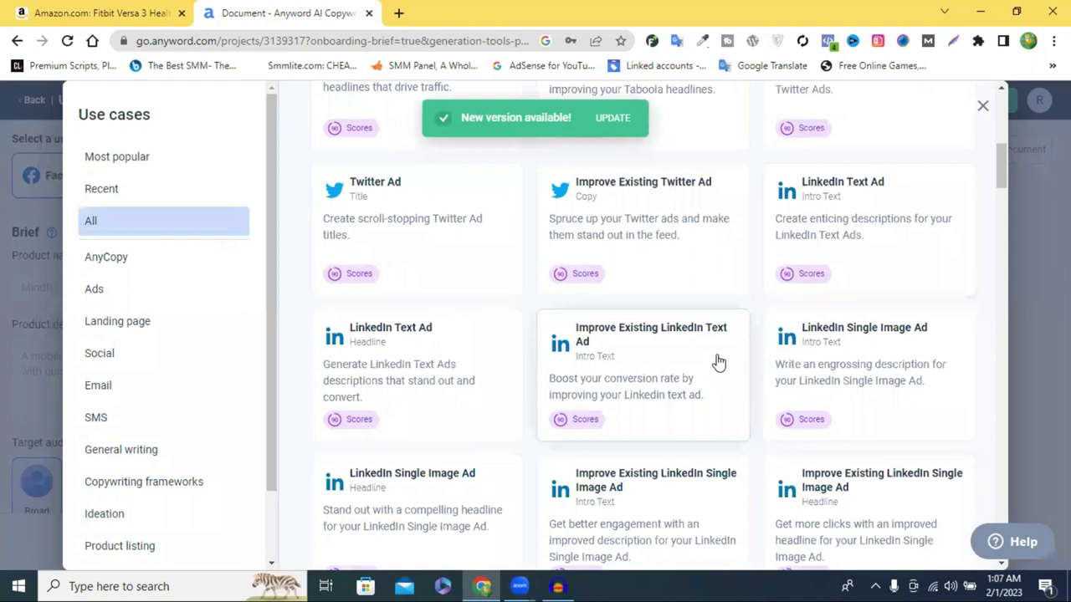
pyautogui.scroll(-3, 632, 373)
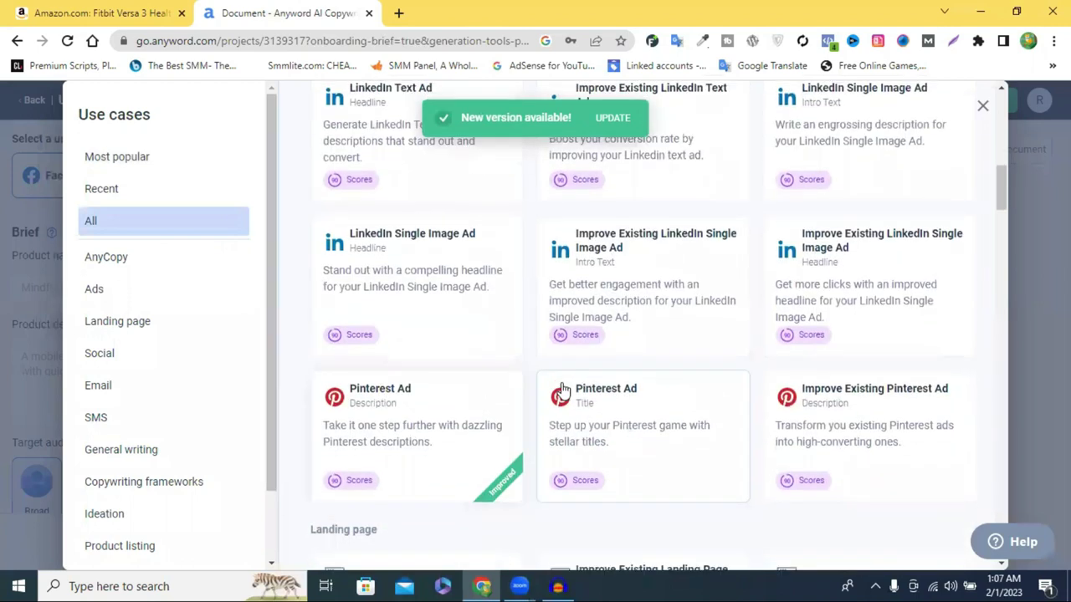
pyautogui.scroll(-6, 562, 390)
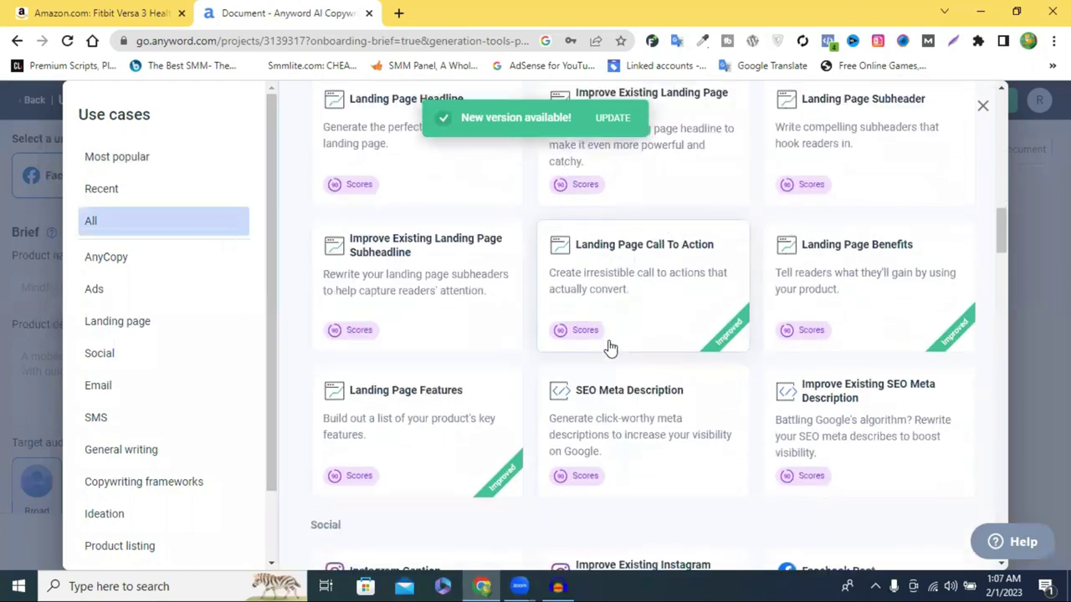
pyautogui.scroll(-4, 611, 347)
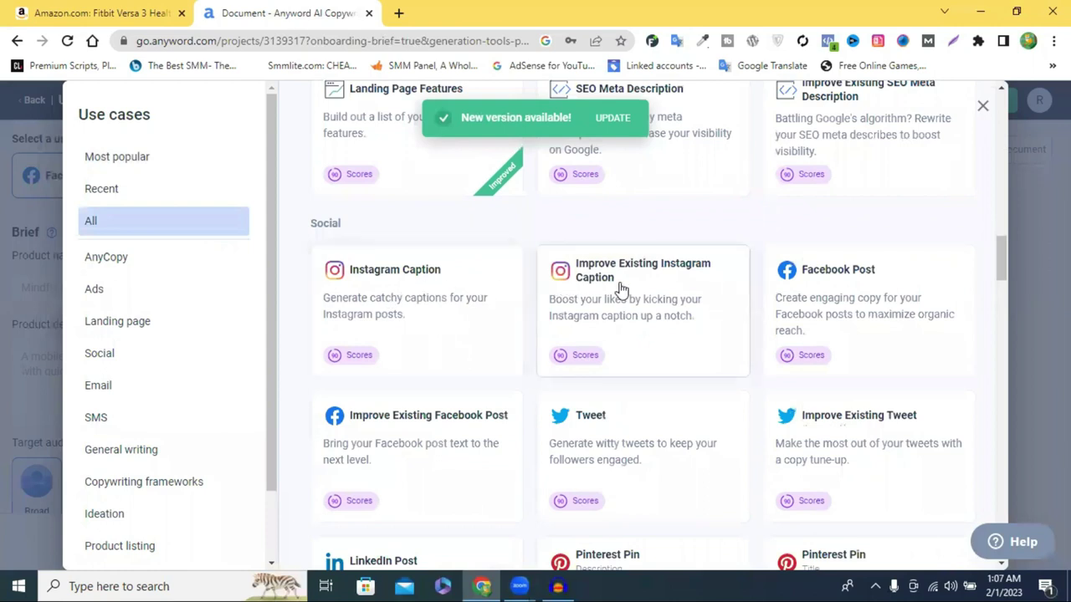
pyautogui.scroll(-2, 619, 289)
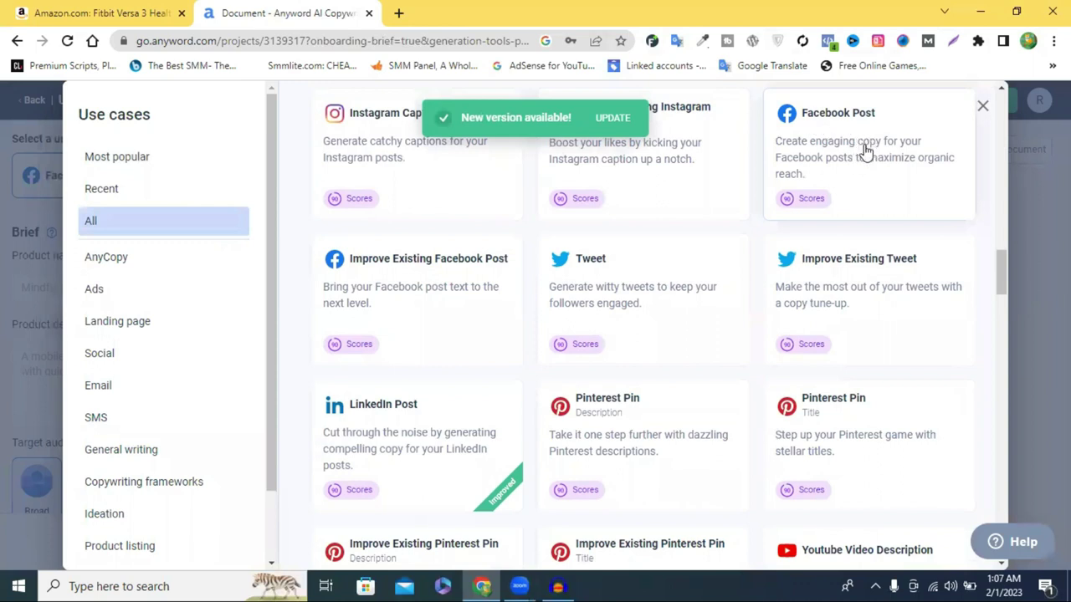
pyautogui.scroll(-3, 848, 222)
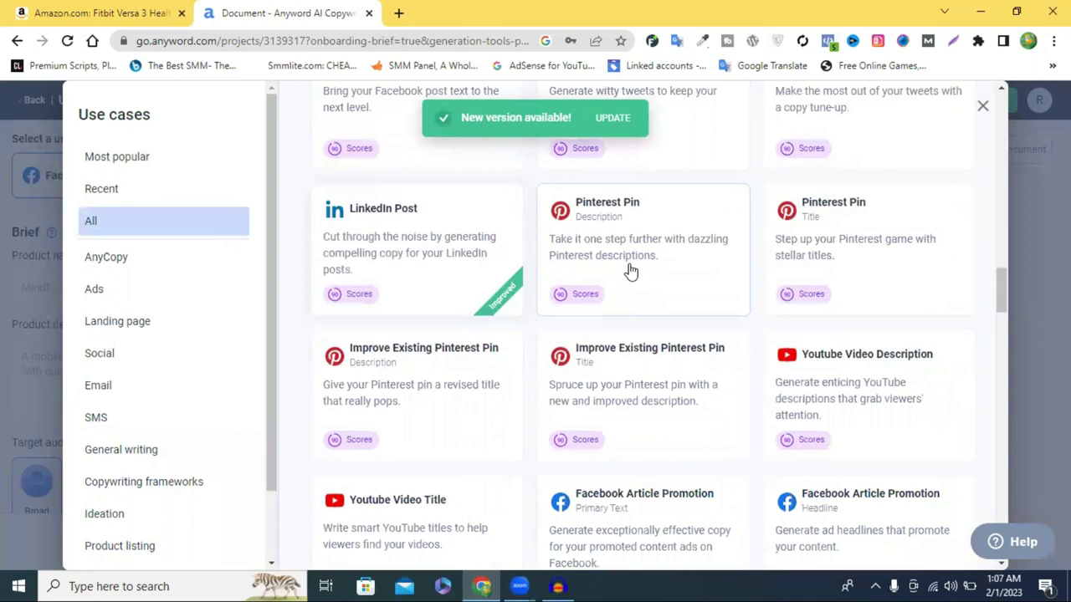
pyautogui.scroll(-4, 631, 271)
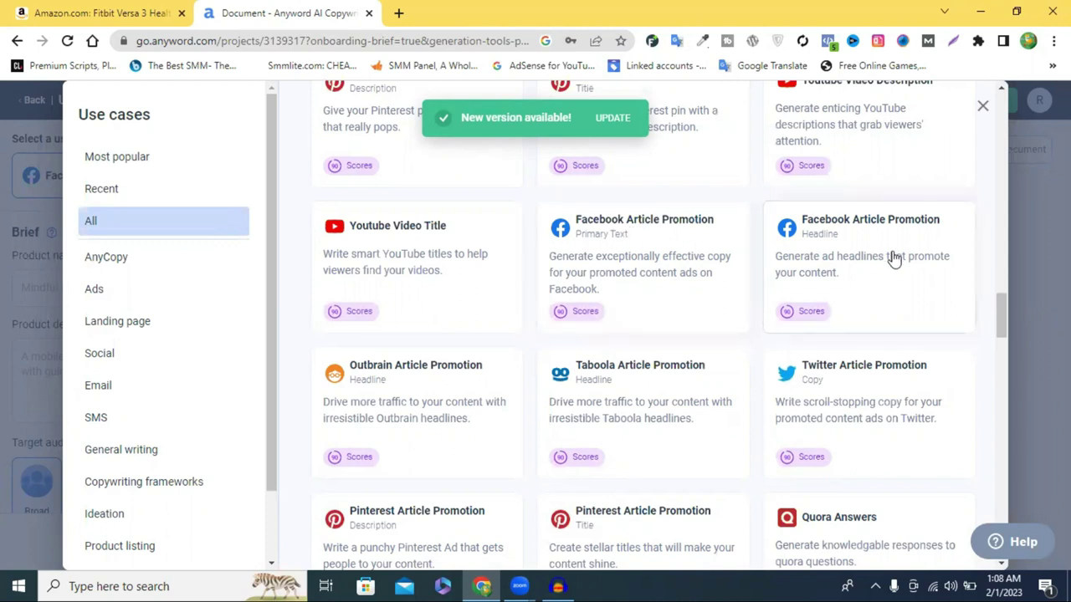
pyautogui.scroll(-3, 840, 289)
pyautogui.scroll(-12, 741, 312)
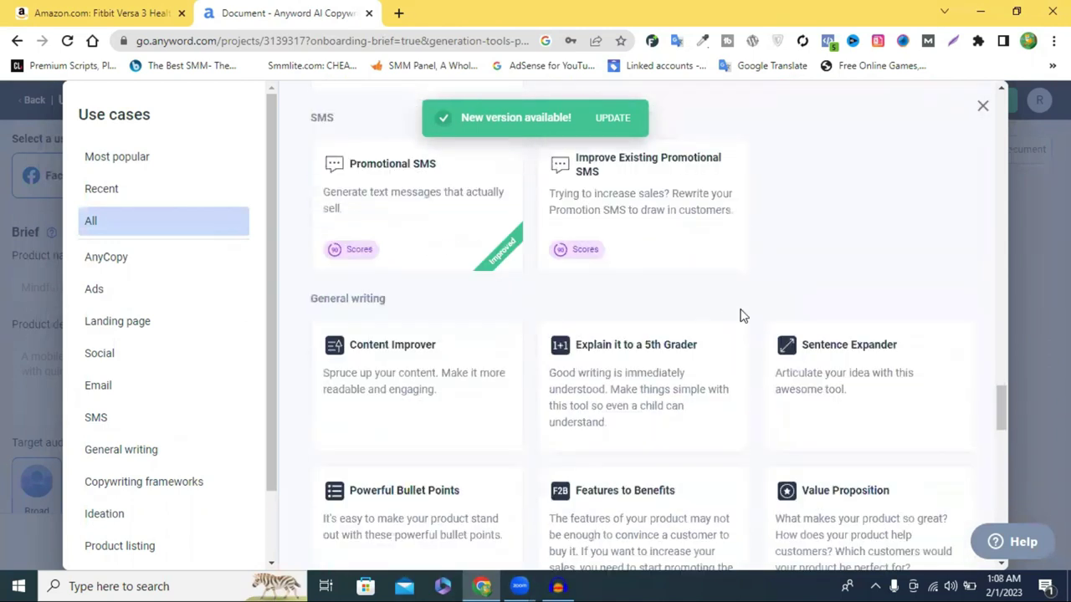
pyautogui.scroll(-20, 731, 309)
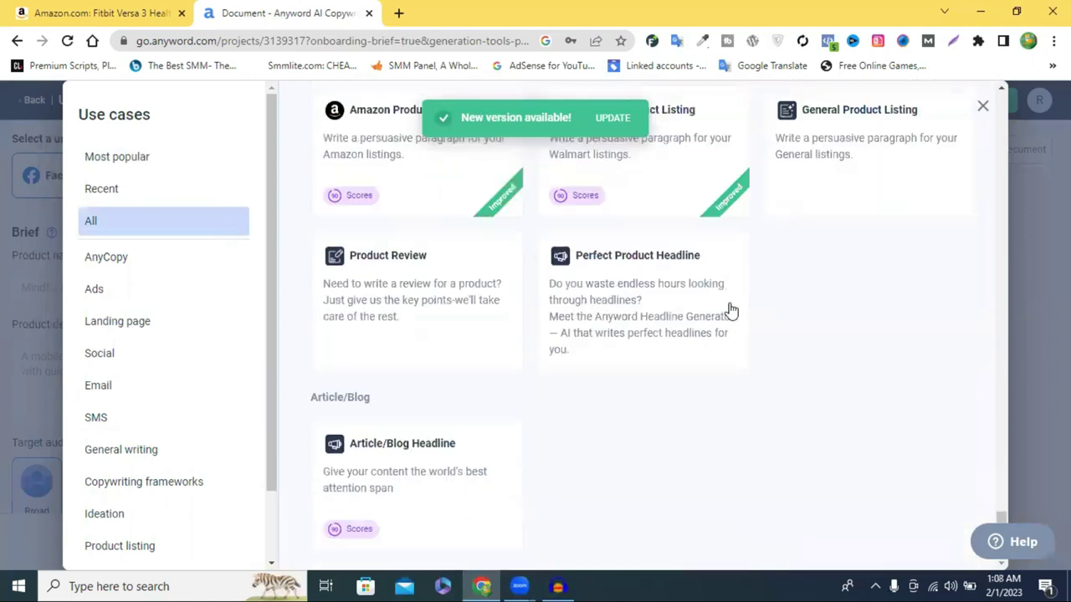
pyautogui.scroll(20, 731, 306)
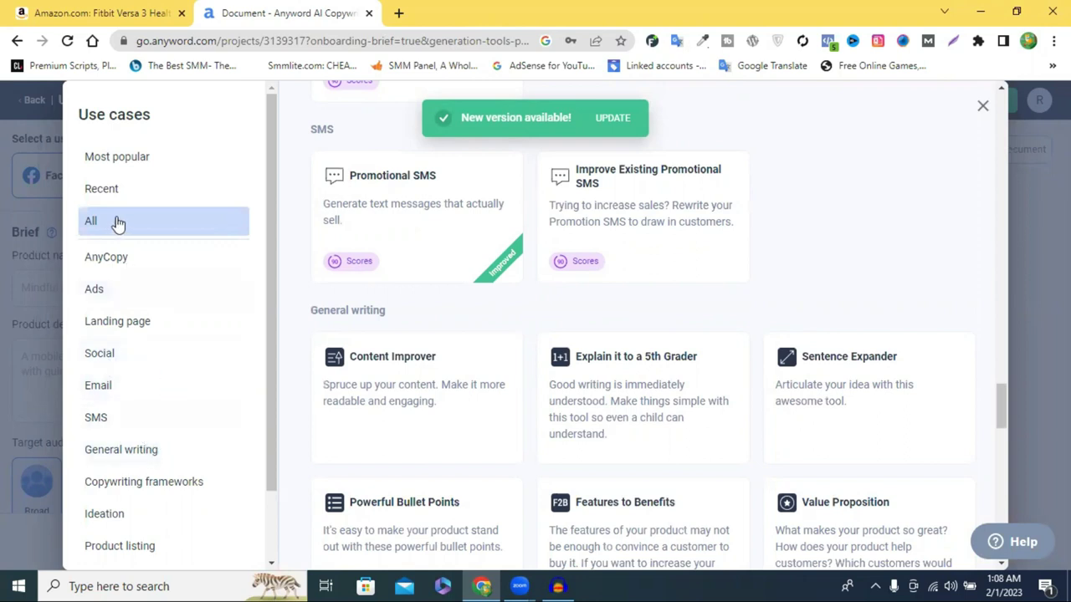
# Choose the Facebook Ad primary text template from the Ads use cases
pyautogui.click(113, 294)
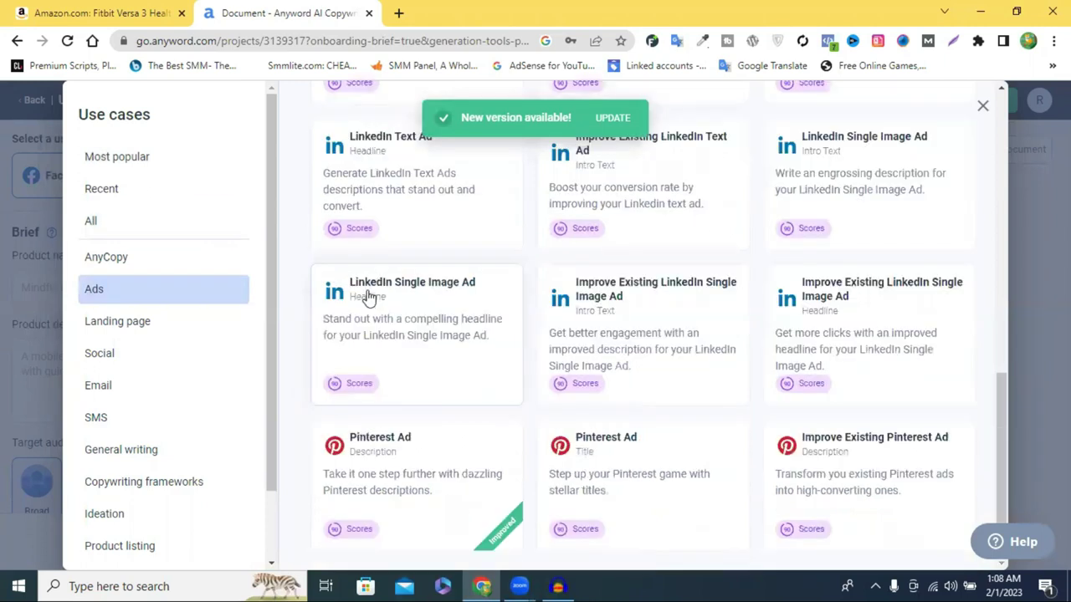
pyautogui.scroll(4, 736, 255)
pyautogui.scroll(3, 734, 264)
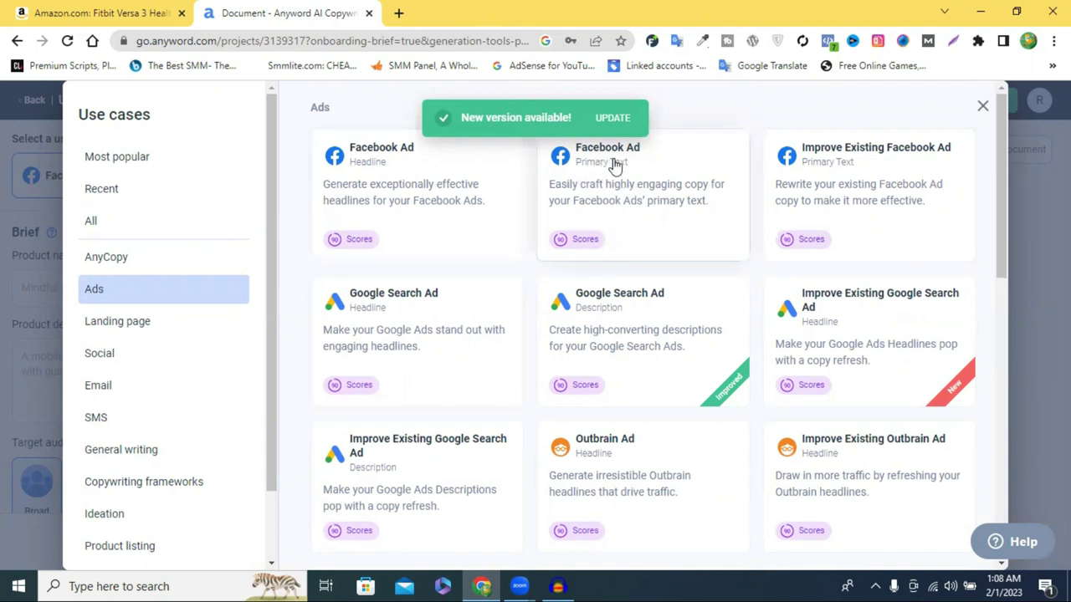
pyautogui.click(623, 207)
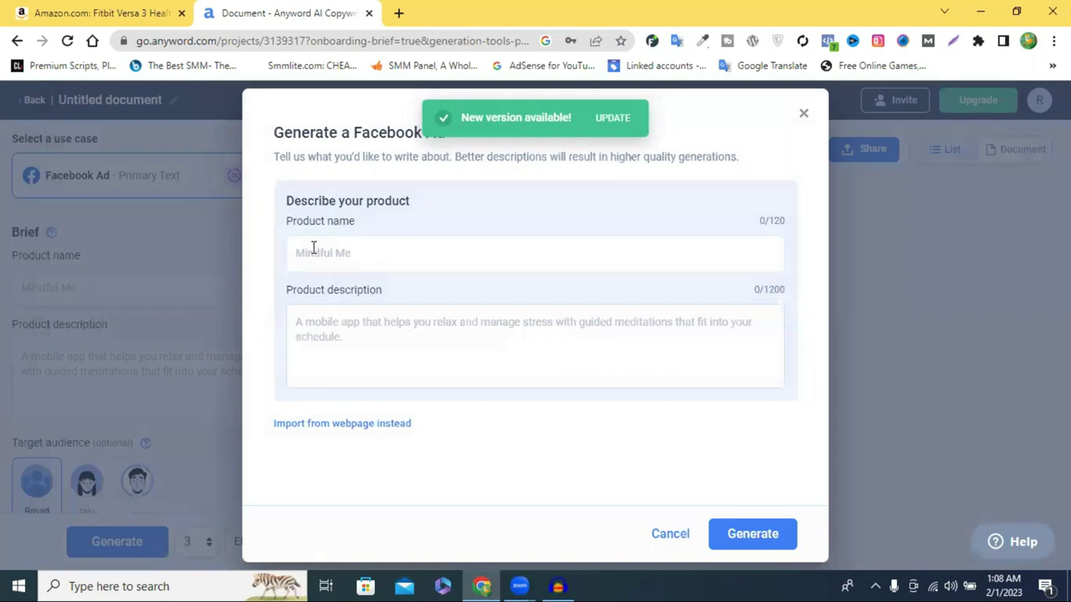
# Enter "Fitbit Versa 3 Health & Fitness Smartwatch" as the product name for the Facebook ad
pyautogui.tripleClick(310, 224)
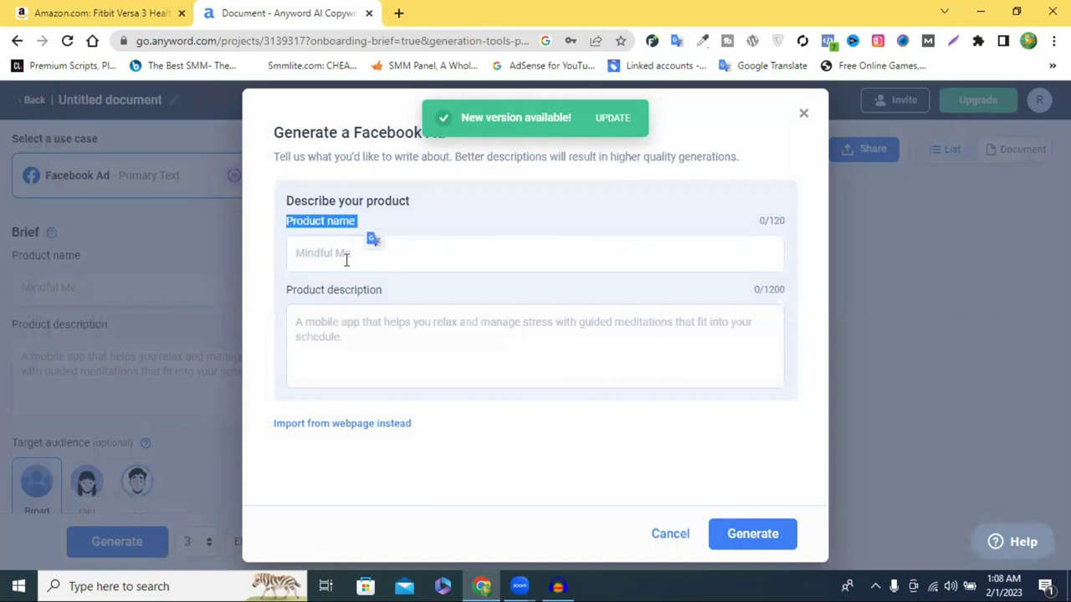
pyautogui.click(346, 260)
pyautogui.write('Fitbit Versa 3 Health & Fitness Smartwatch')
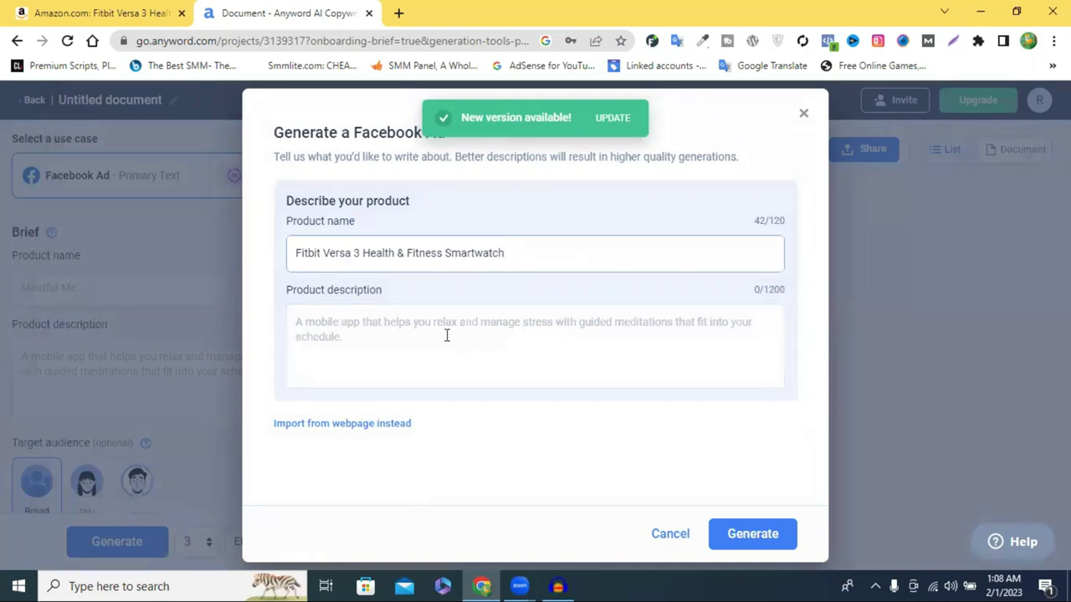
# Enter "Fitness Smartwatch" as the product description and generate the Facebook ad texts
pyautogui.click(337, 339)
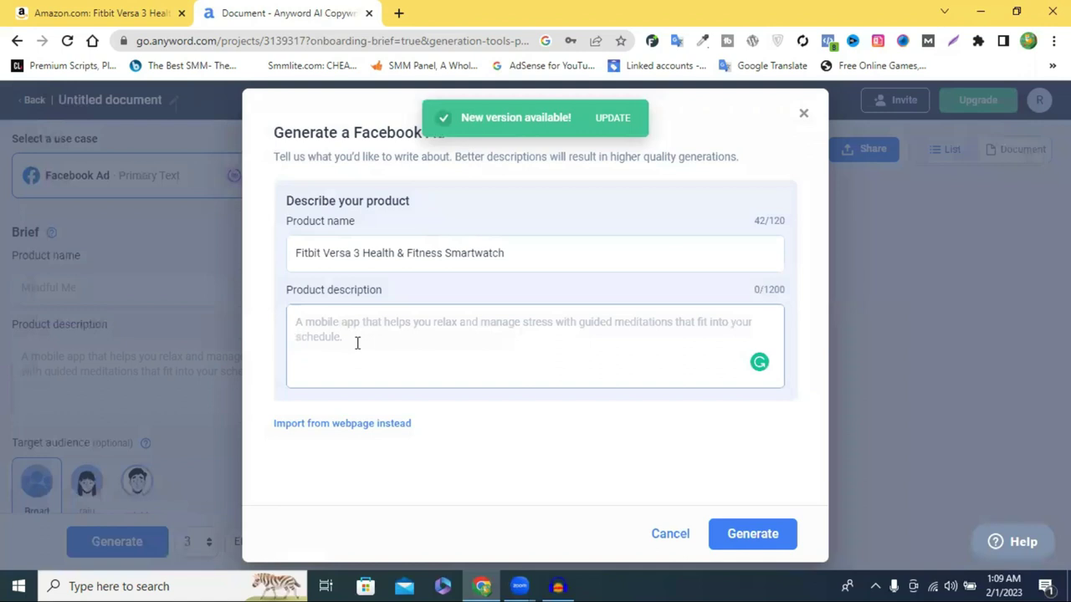
pyautogui.write('Fitbit Versa 3 Health & Fitness Smartwatch')
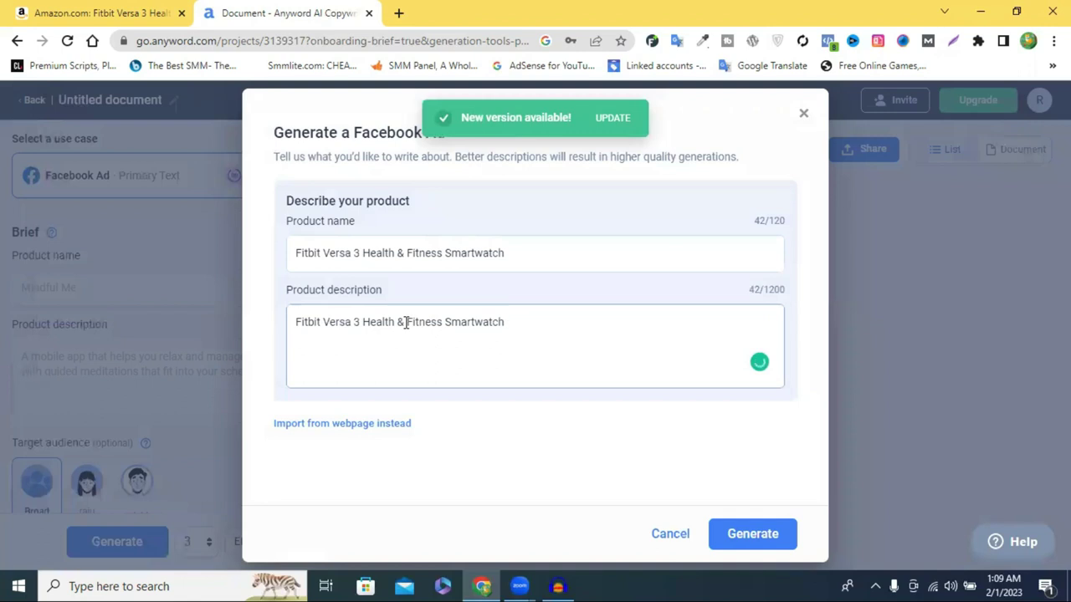
pyautogui.moveTo(405, 323); pyautogui.dragTo(239, 329)
pyautogui.press('BackSpace')
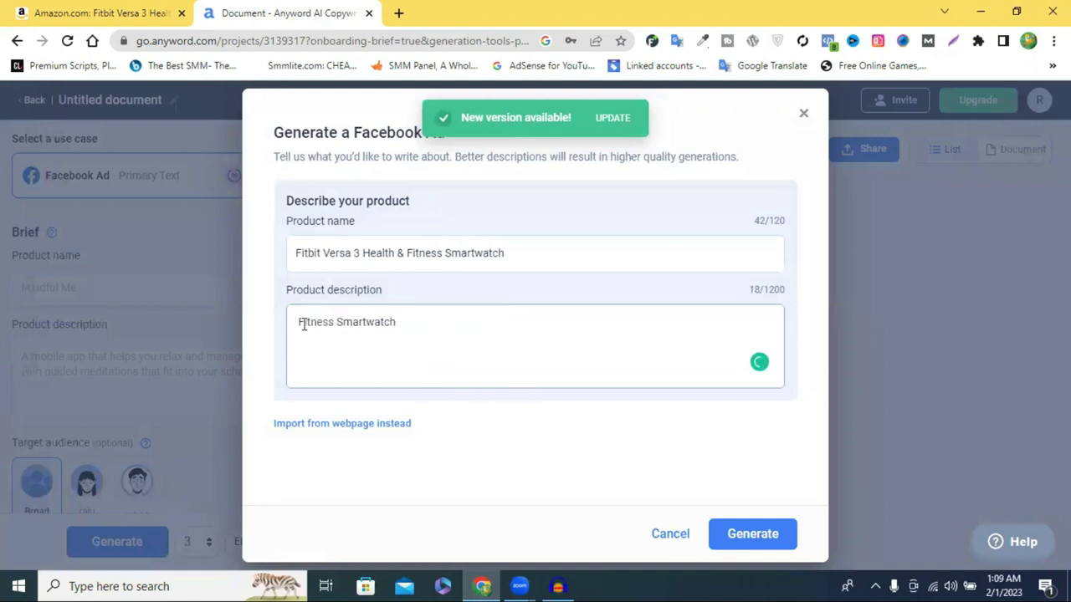
pyautogui.press('Delete')
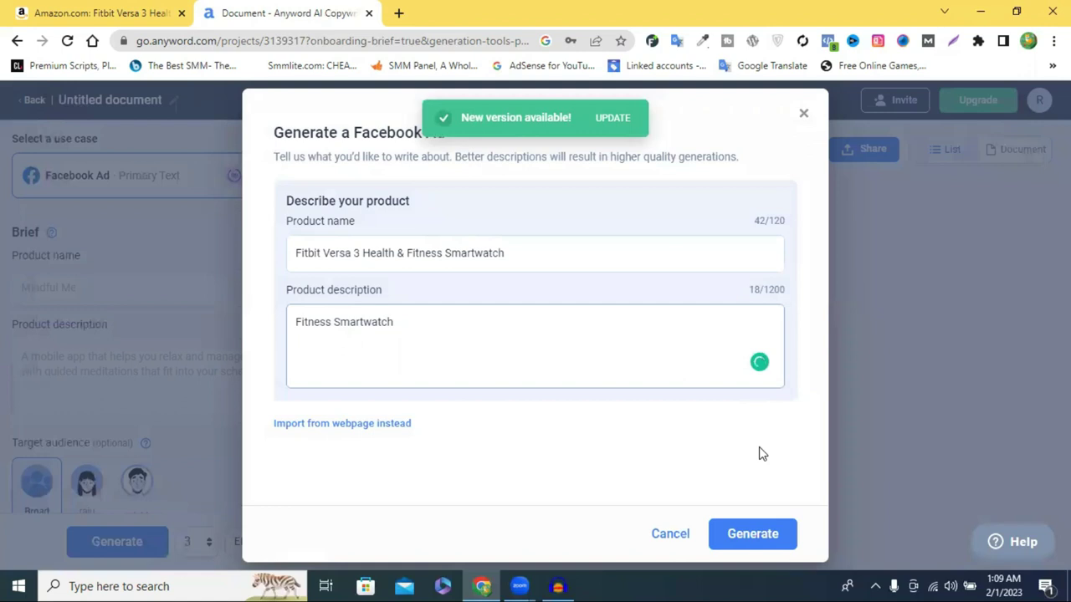
pyautogui.click(747, 536)
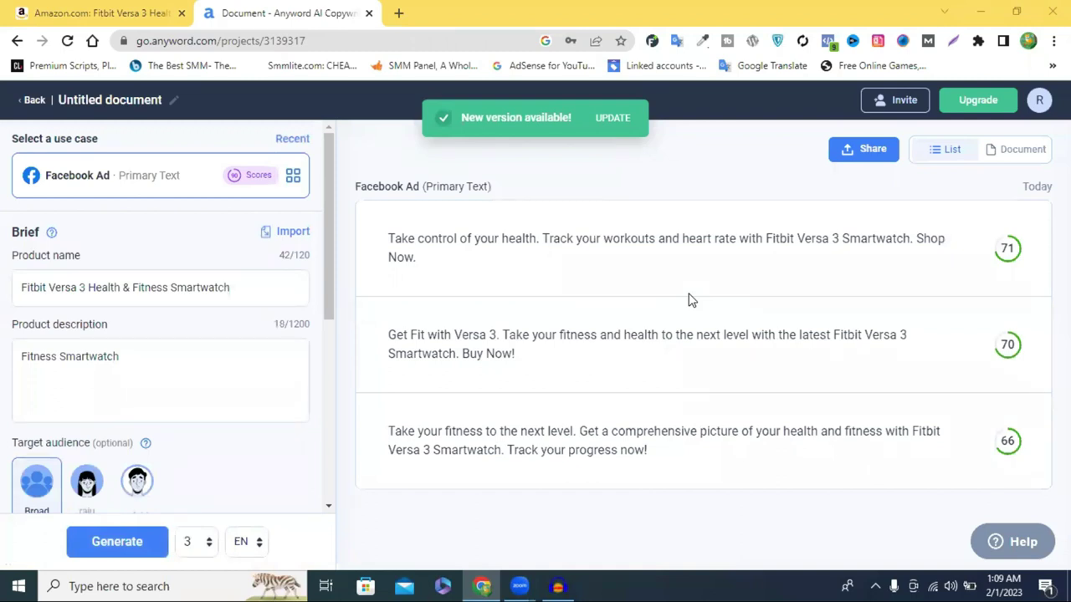
# Examine the first ad variation's predictive performance details, including age appeal, tone of voice, main offerings and Facebook policy check
pyautogui.moveTo(792, 306)
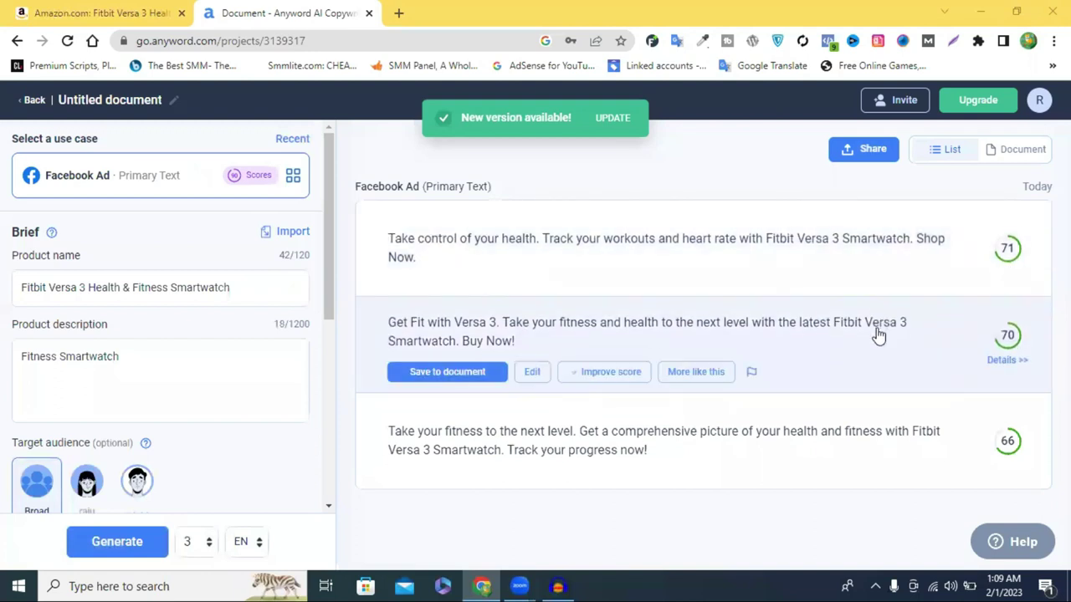
pyautogui.moveTo(1008, 239)
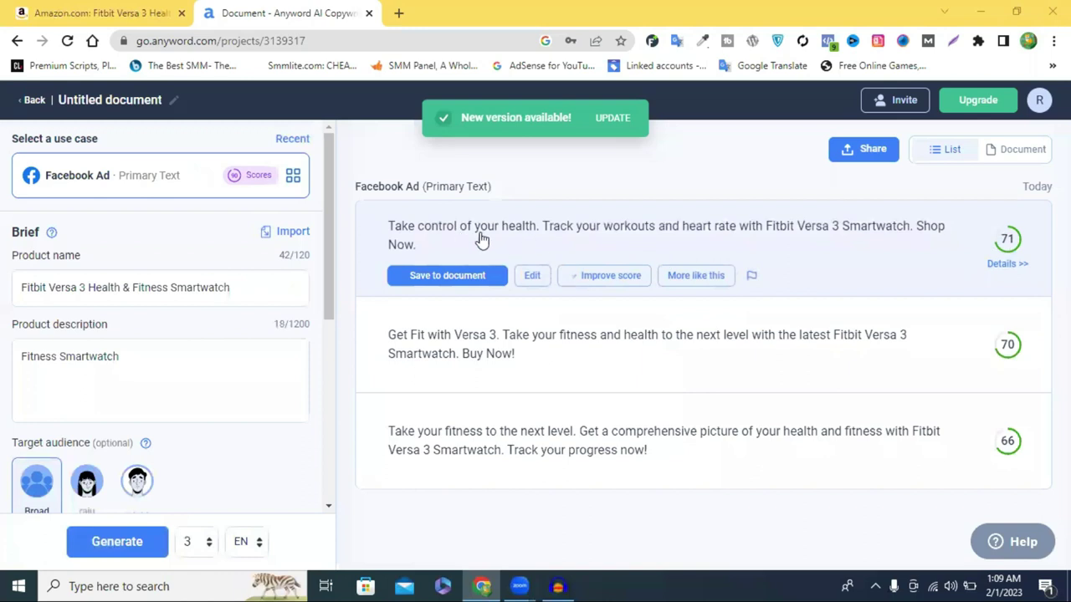
pyautogui.click(1009, 241)
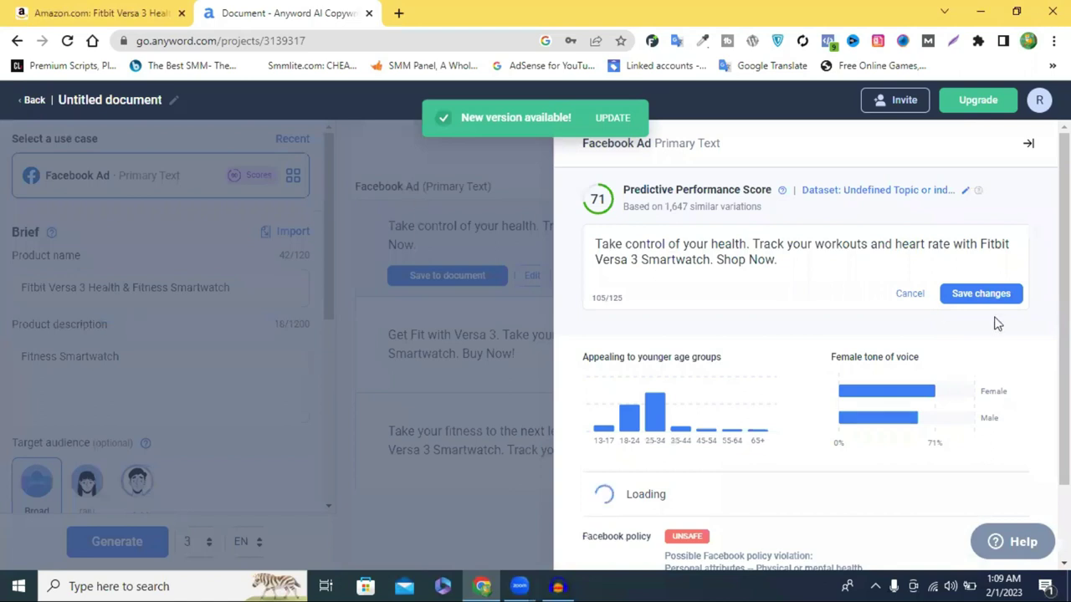
pyautogui.scroll(-1, 971, 380)
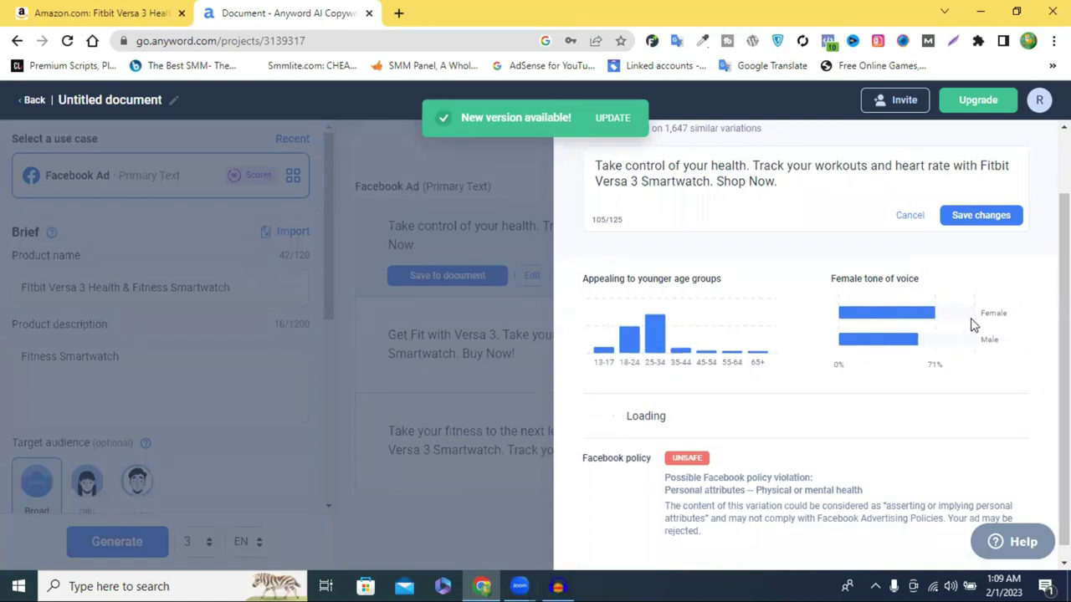
pyautogui.scroll(-1, 862, 319)
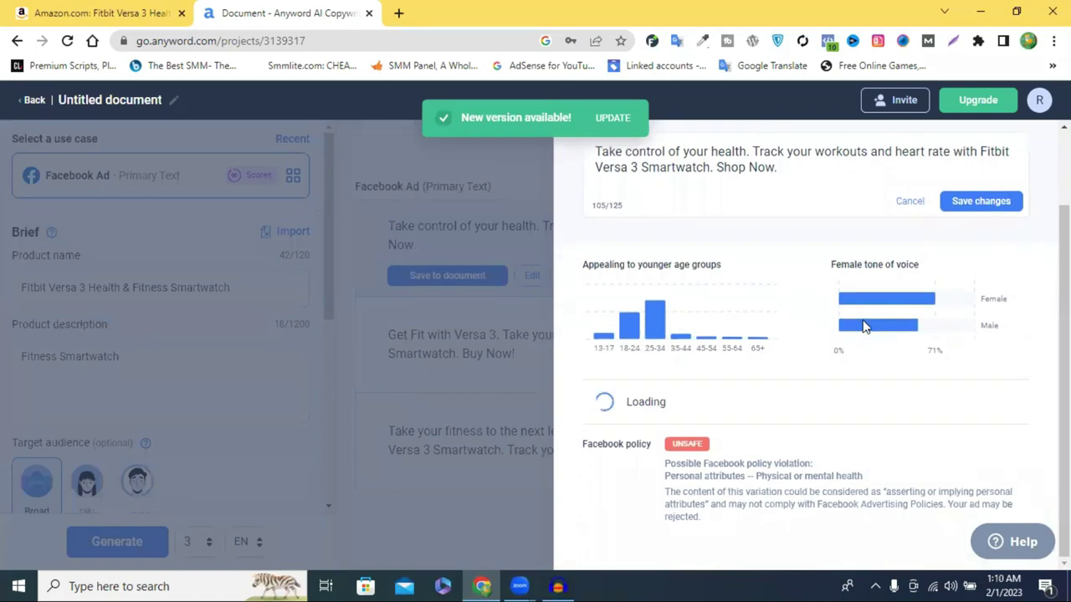
pyautogui.scroll(1, 864, 326)
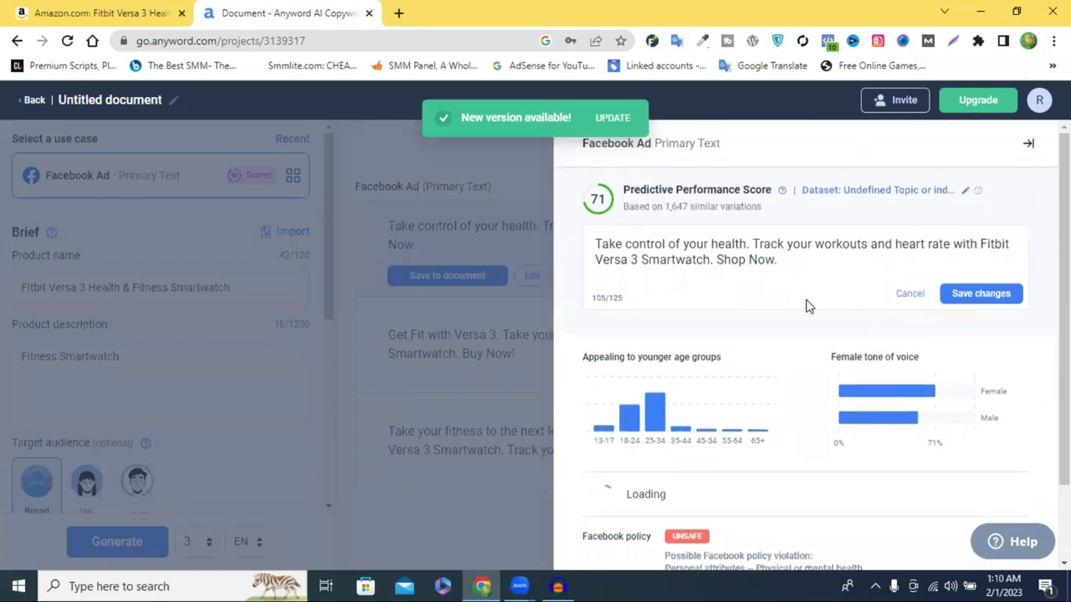
pyautogui.scroll(-1, 886, 336)
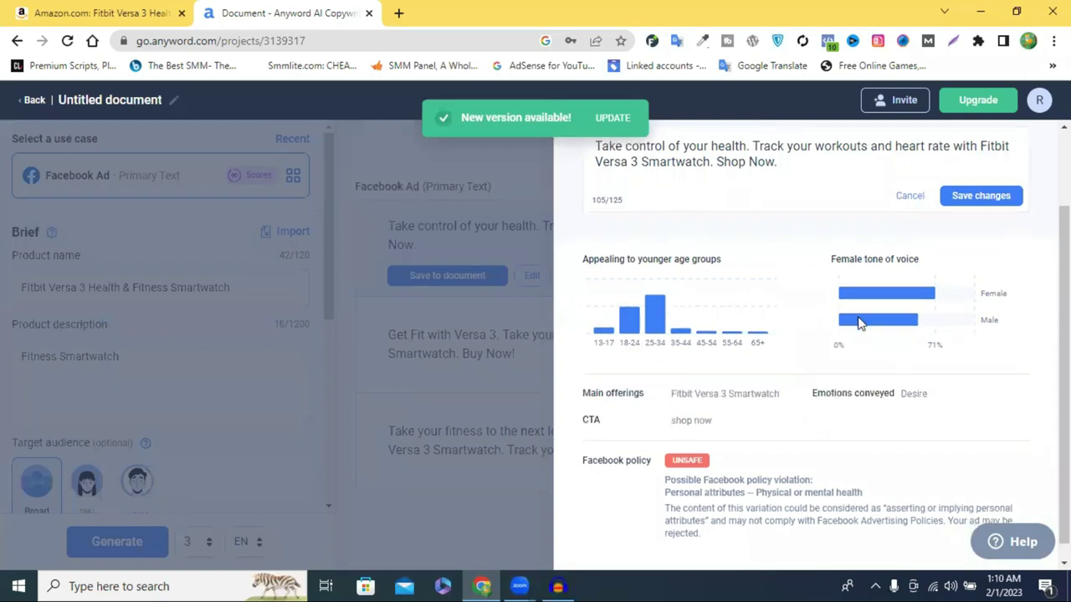
pyautogui.scroll(-1, 862, 326)
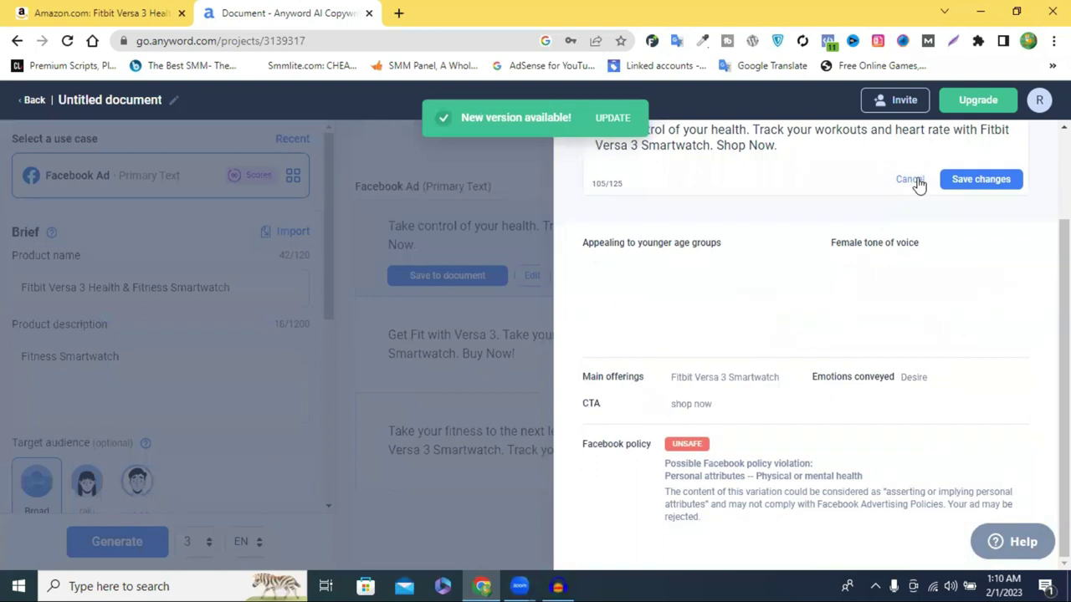
# Close the first variation's details and generate 10 new Facebook ad primary text variations from the same brief
pyautogui.click(352, 229)
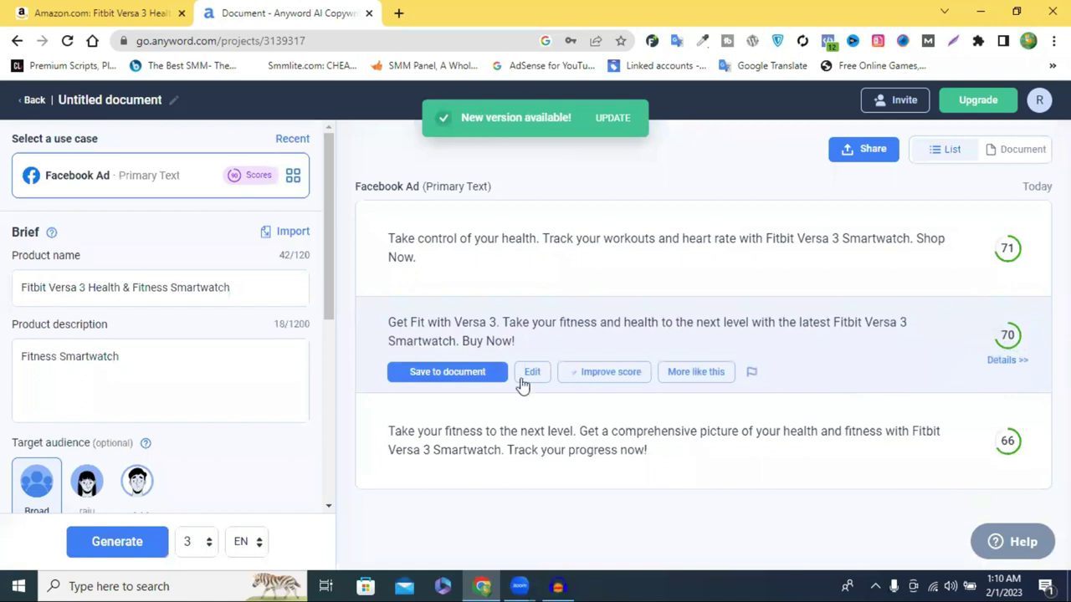
pyautogui.click(203, 542)
pyautogui.click(196, 441)
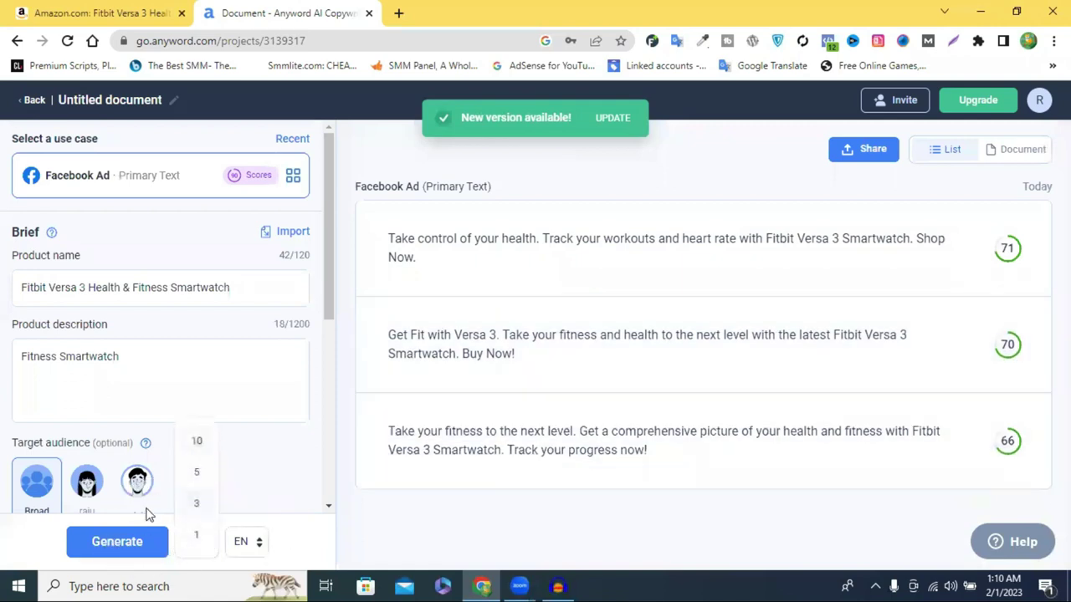
pyautogui.click(134, 542)
pyautogui.moveTo(735, 390)
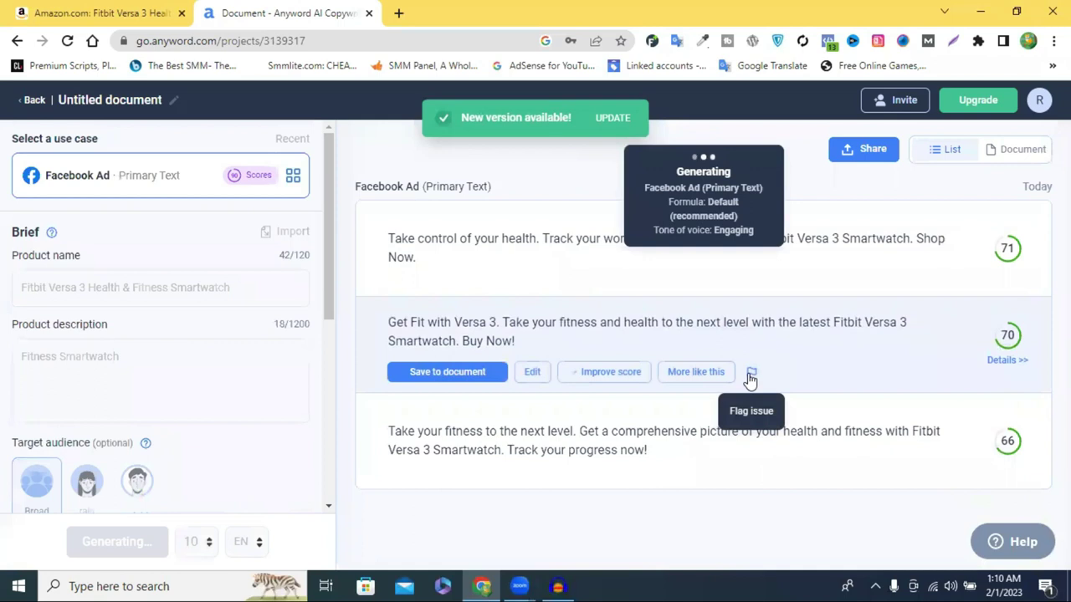
# Examine the newly generated Facebook ad texts and compare their predicted performance scores
pyautogui.scroll(-5, 750, 381)
pyautogui.scroll(-5, 750, 381)
pyautogui.scroll(15, 751, 380)
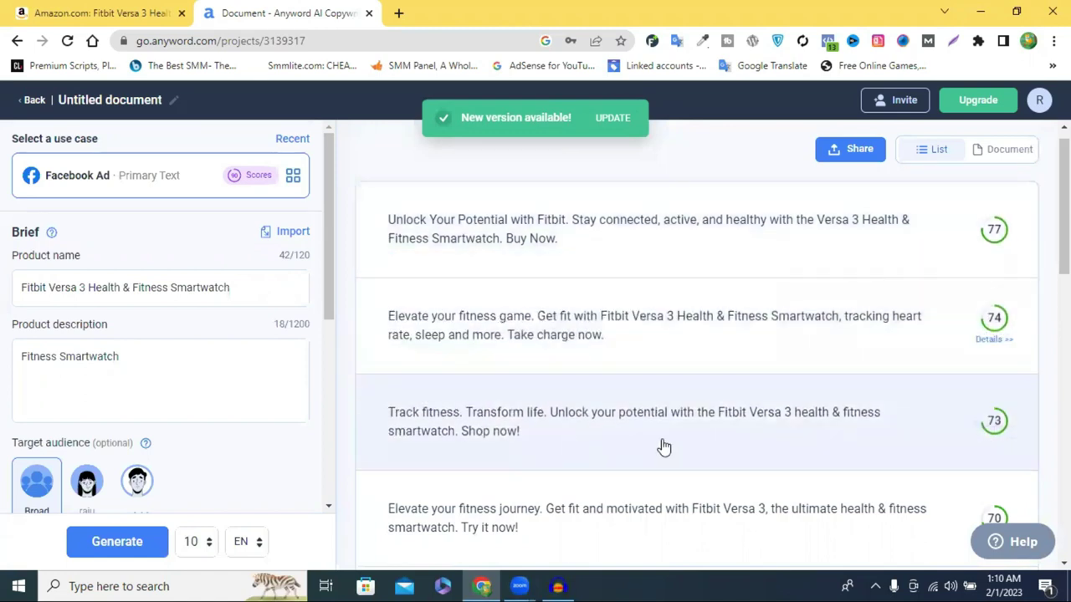
pyautogui.scroll(-7, 731, 346)
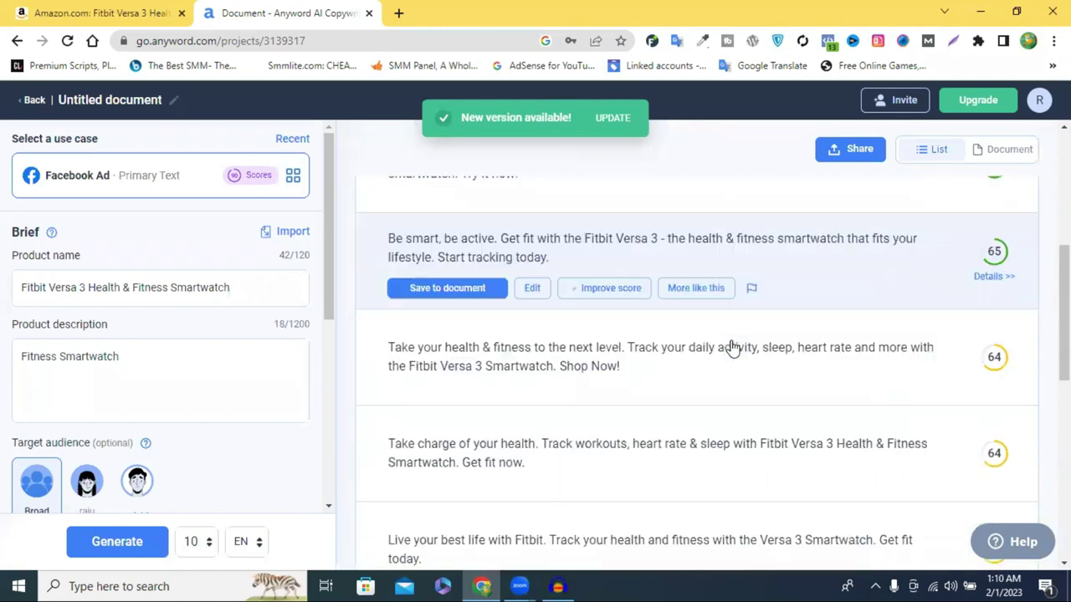
pyautogui.scroll(4, 731, 346)
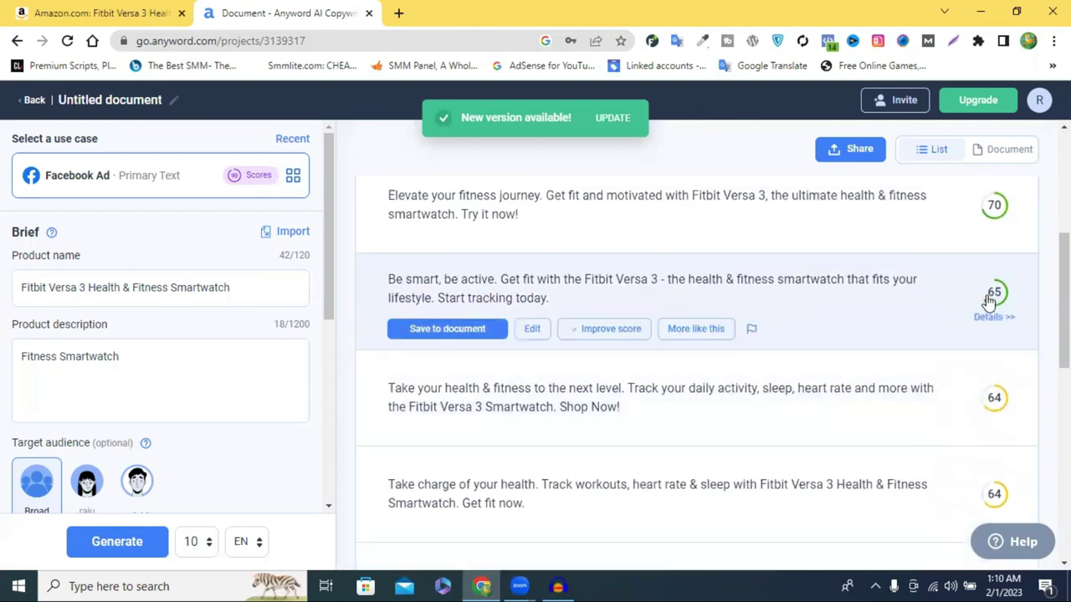
pyautogui.scroll(1, 993, 284)
pyautogui.scroll(1, 994, 283)
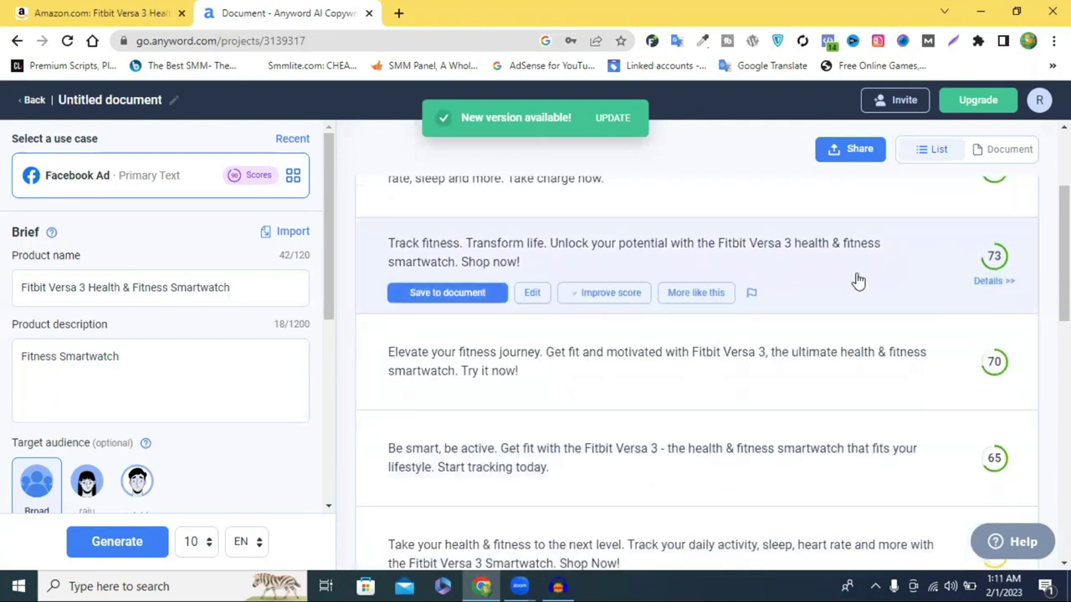
pyautogui.scroll(2, 831, 301)
pyautogui.scroll(1, 830, 303)
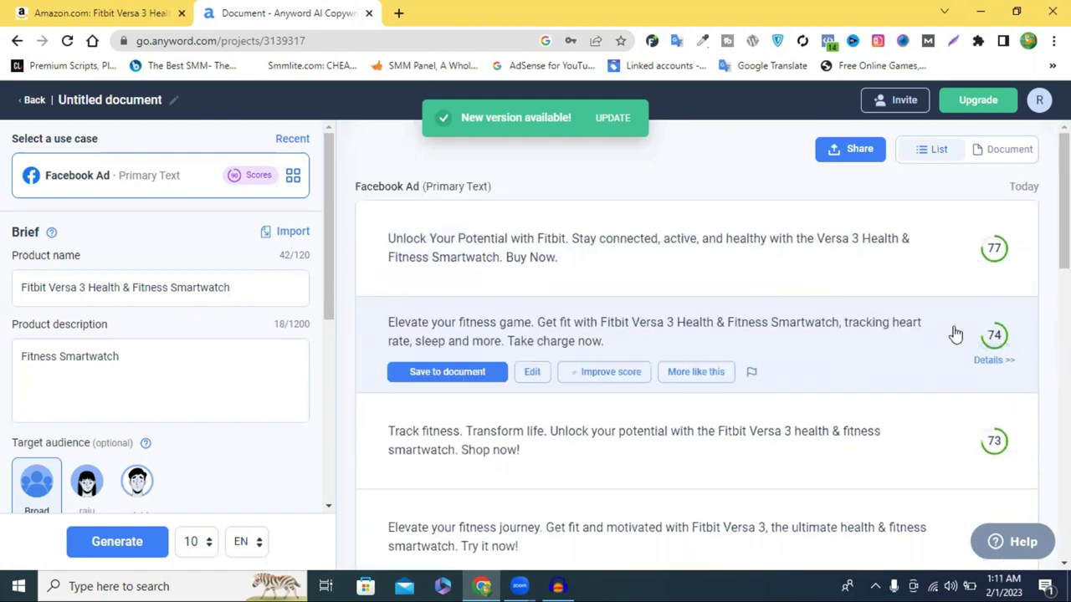
# Save the document as "Fitbit Versa 3 Health & Fitness Smartwatch" and exit to the Data-Driven Editor overview
pyautogui.click(34, 104)
pyautogui.hotkey('ctrl', 'c')
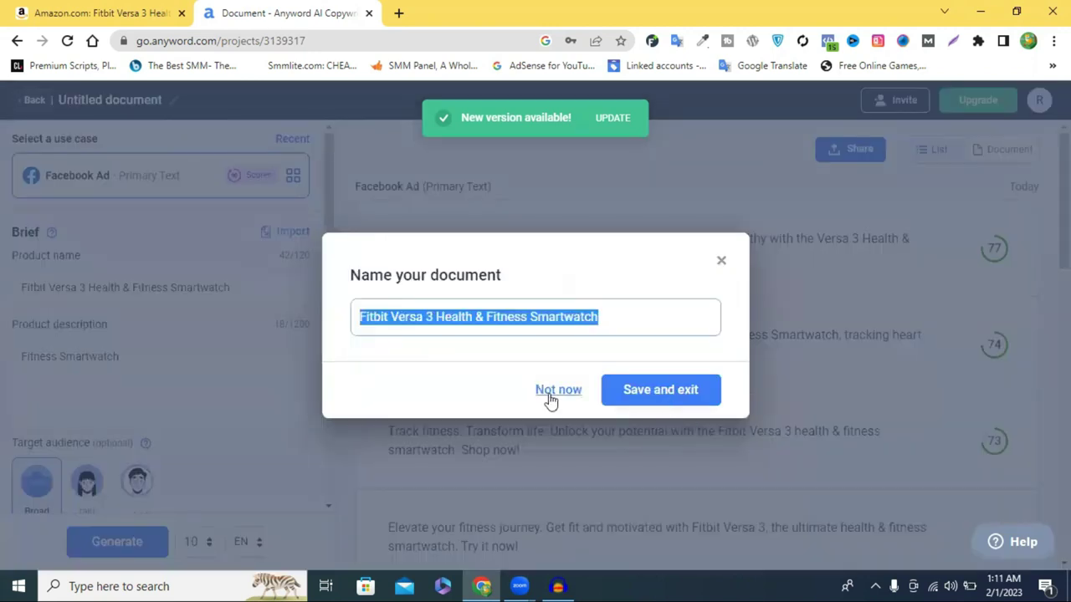
pyautogui.click(645, 394)
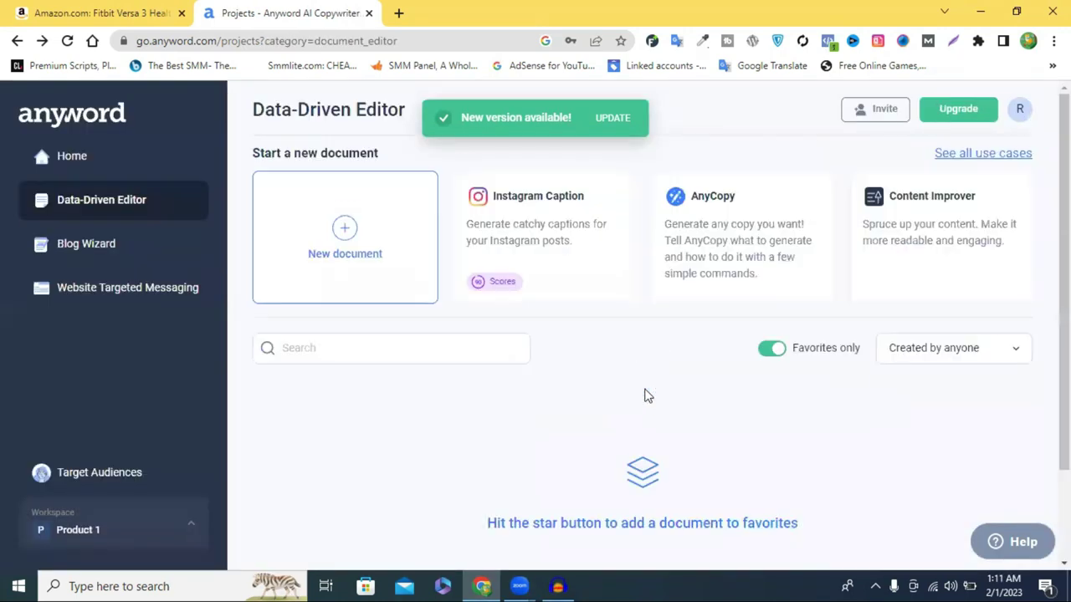
# Start a new document with the Facebook Ad Headline template from the Ads use cases
pyautogui.click(352, 237)
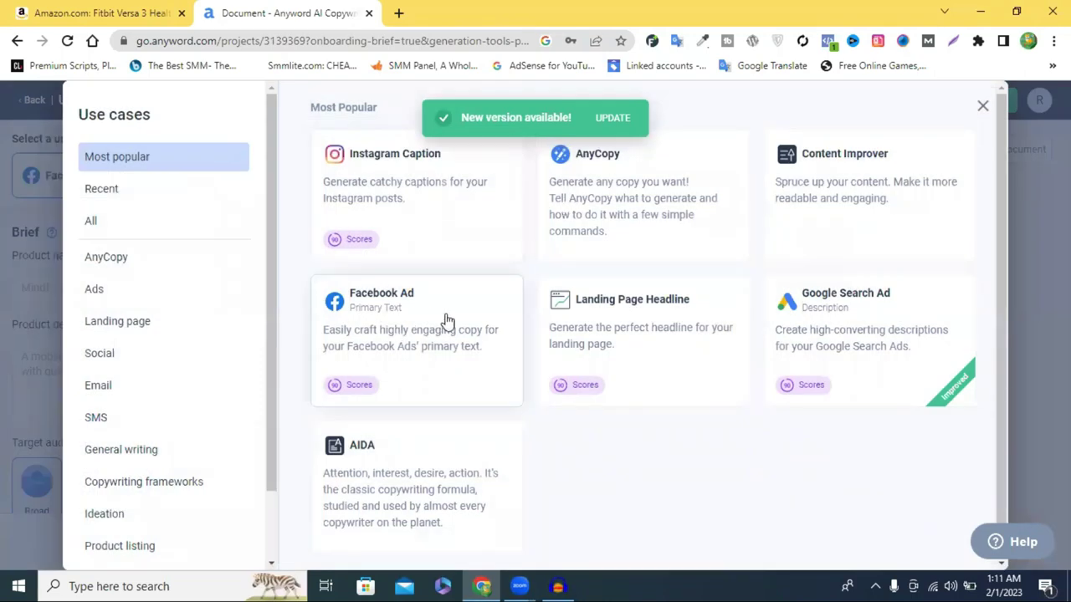
pyautogui.click(136, 291)
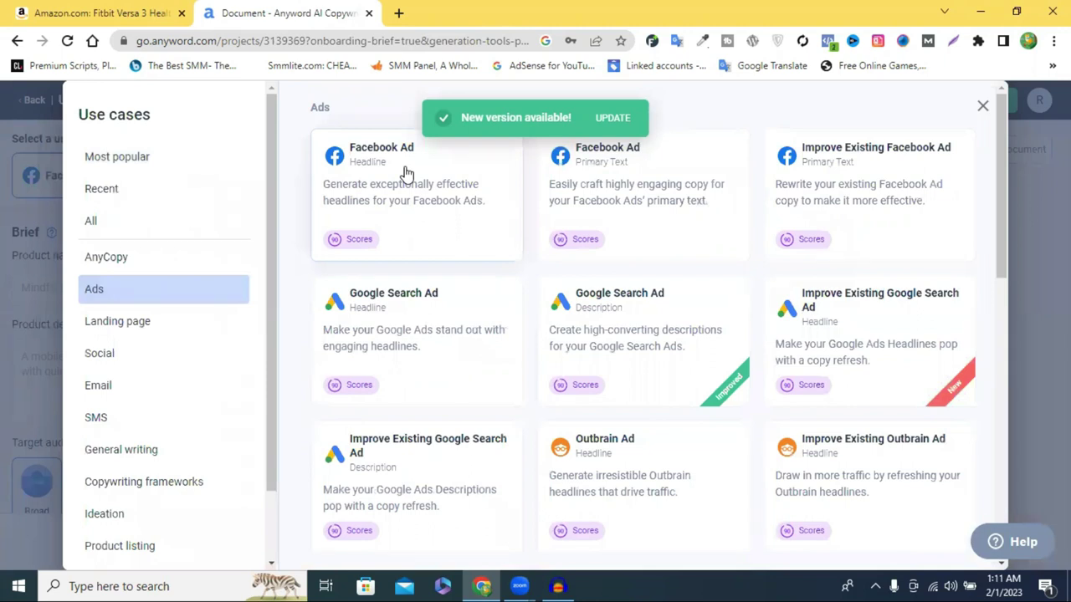
pyautogui.click(405, 173)
# Generate Facebook ad headlines for the product name "Fitbit Versa 3 Health & Fitness Smartwatch" with the description "Fitness Smartwatch"
pyautogui.click(358, 254)
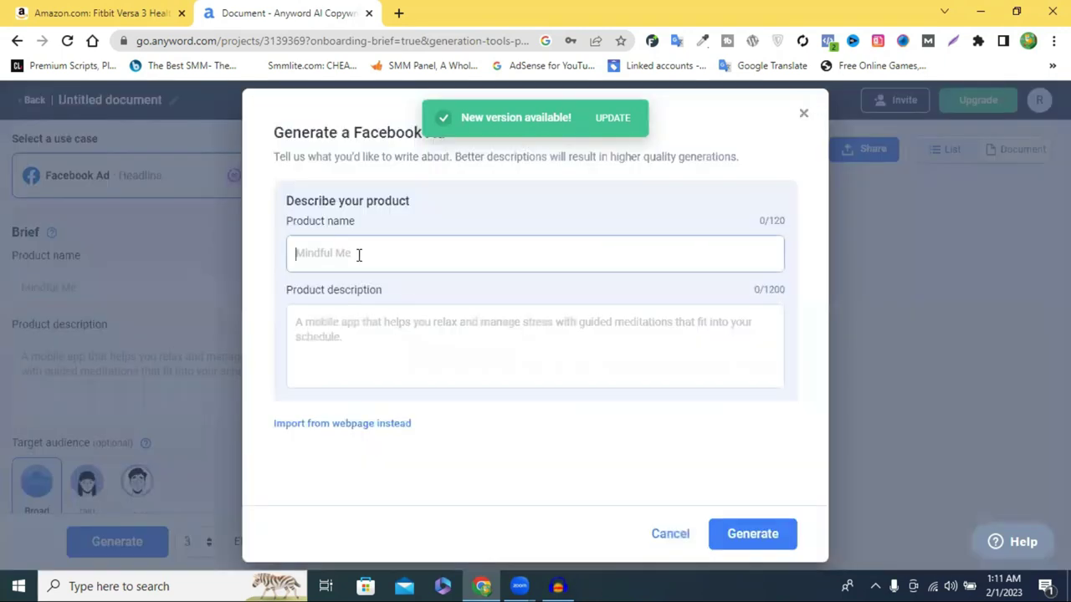
pyautogui.hotkey('ctrl', 'v')
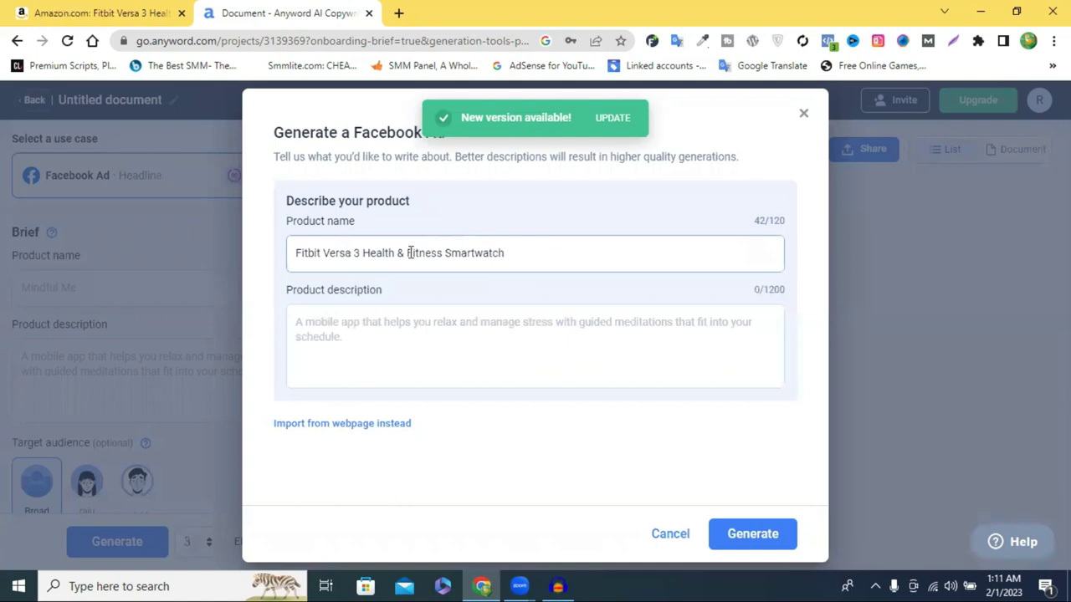
pyautogui.keyDown('shift'); pyautogui.click(408, 253); pyautogui.keyUp('shift')
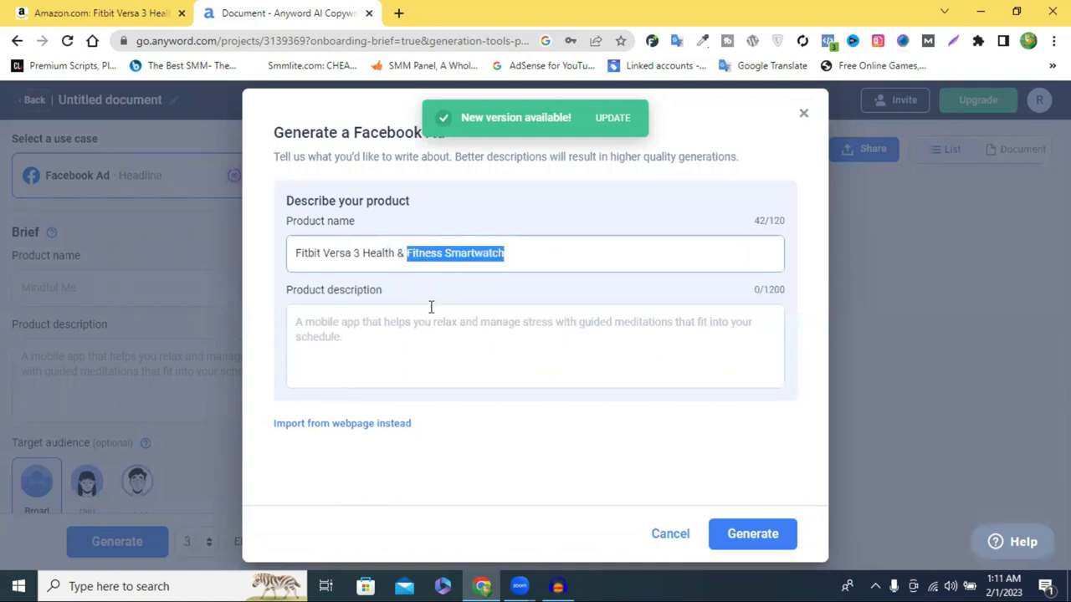
pyautogui.click(393, 330)
pyautogui.hotkey('ctrl', 'v')
pyautogui.moveTo(407, 321); pyautogui.dragTo(207, 318)
pyautogui.press('BackSpace')
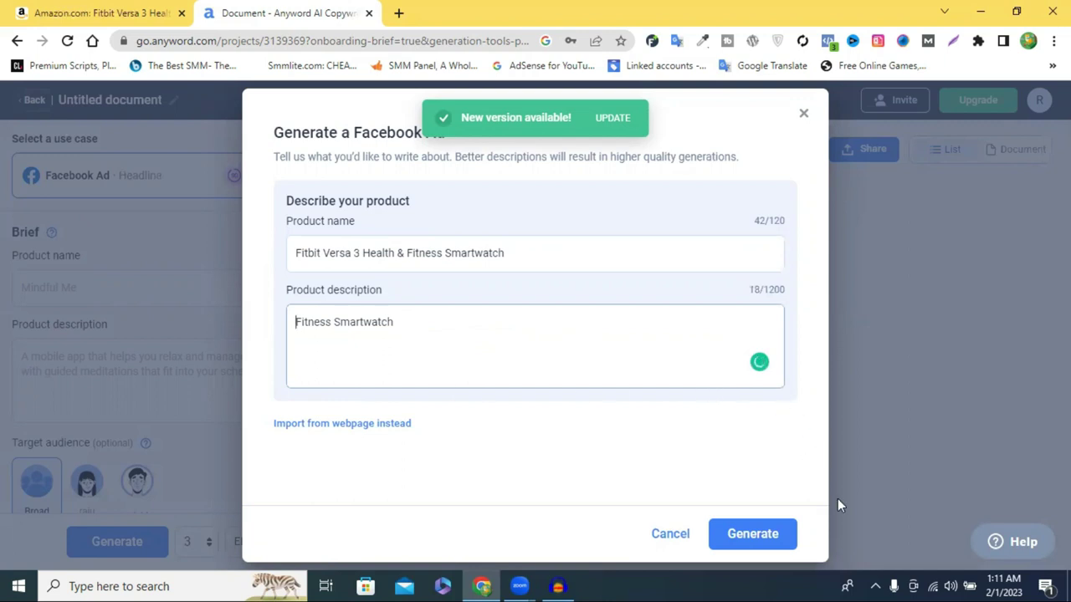
pyautogui.click(757, 535)
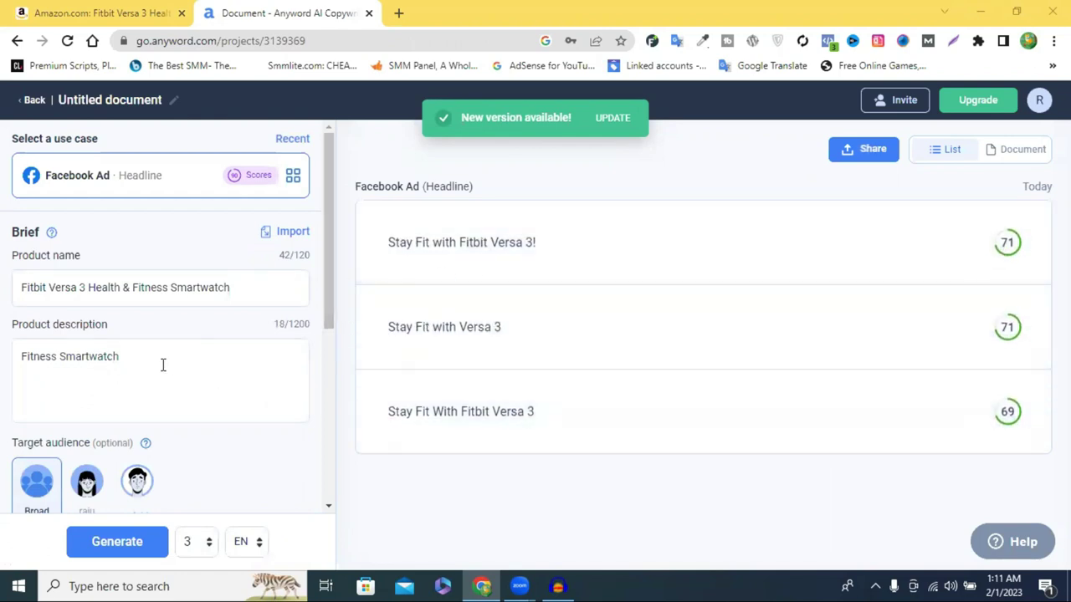
pyautogui.scroll(-4, 167, 368)
pyautogui.scroll(5, 181, 375)
pyautogui.scroll(-3, 167, 314)
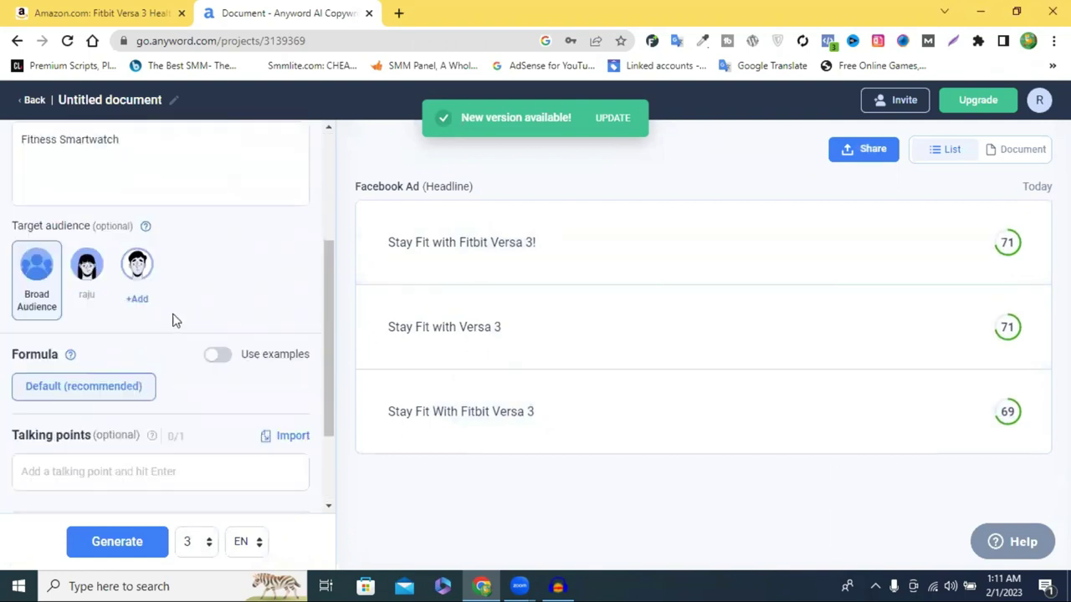
pyautogui.scroll(3, 115, 181)
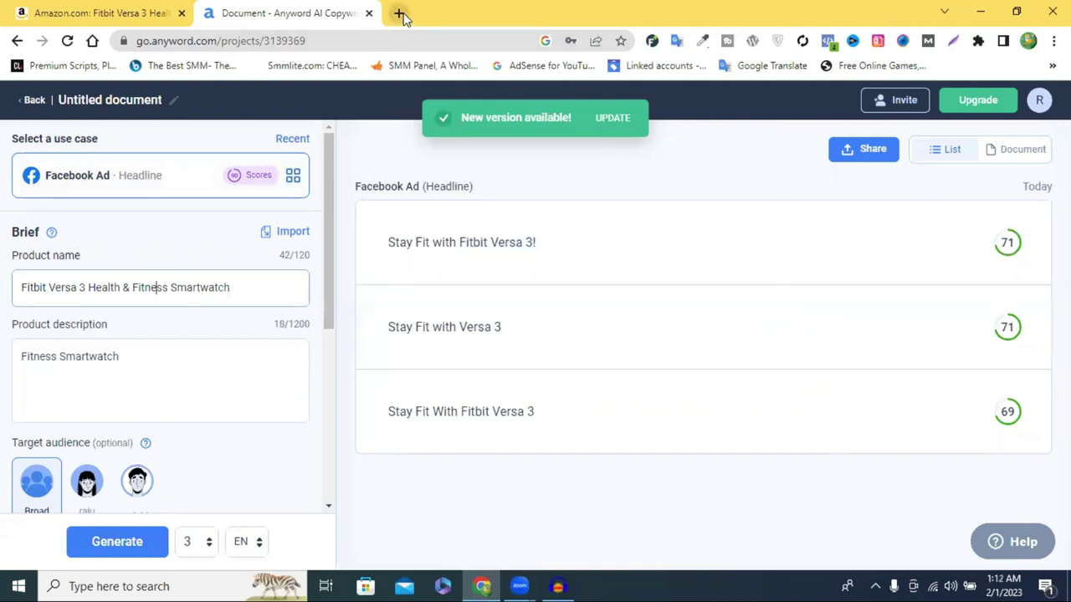
# Open the Creative Fabrica website, creativefabrica.com, in a new browser tab
pyautogui.click(399, 13)
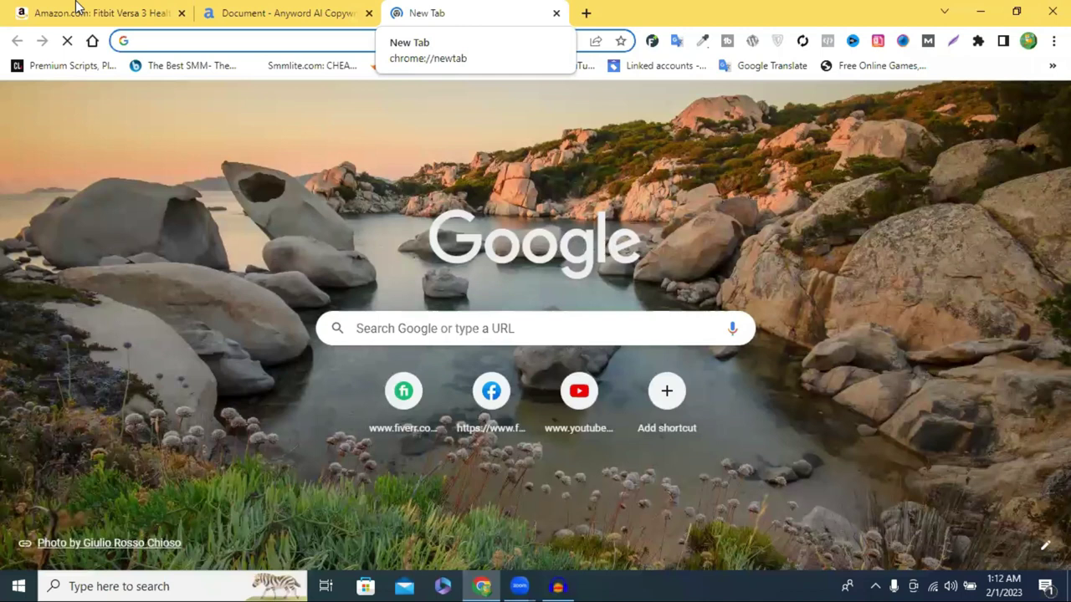
pyautogui.click(75, 8)
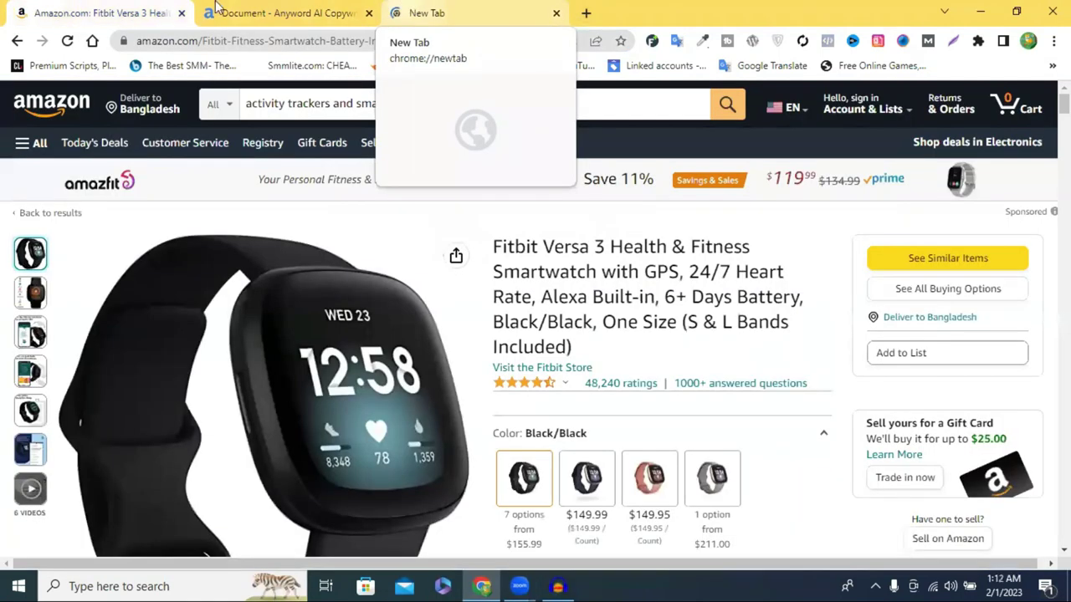
pyautogui.click(448, 11)
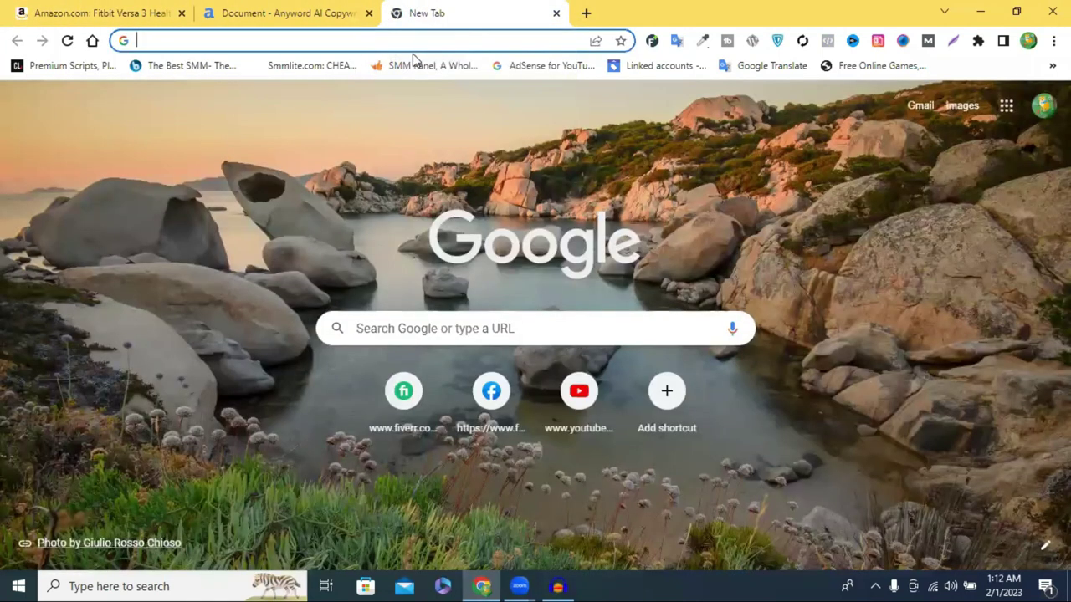
pyautogui.click(413, 46)
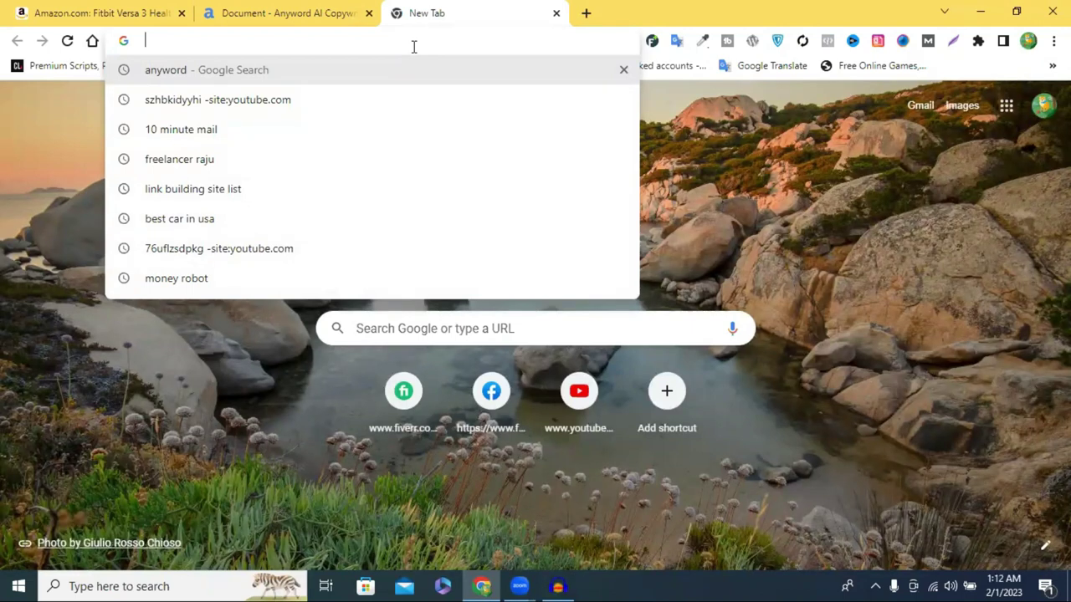
pyautogui.write('cr')
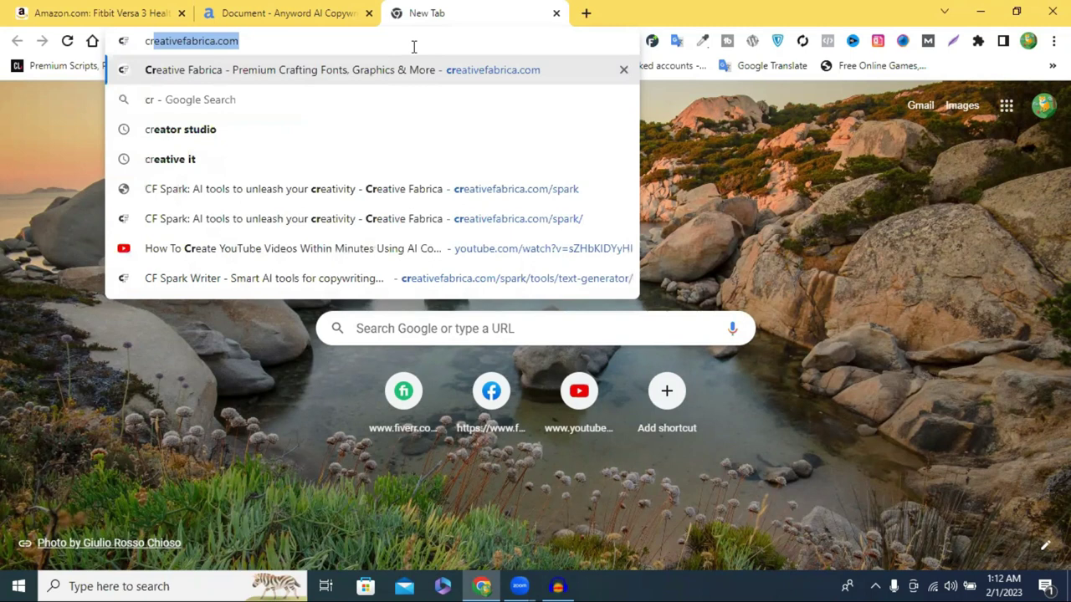
pyautogui.press('Return')
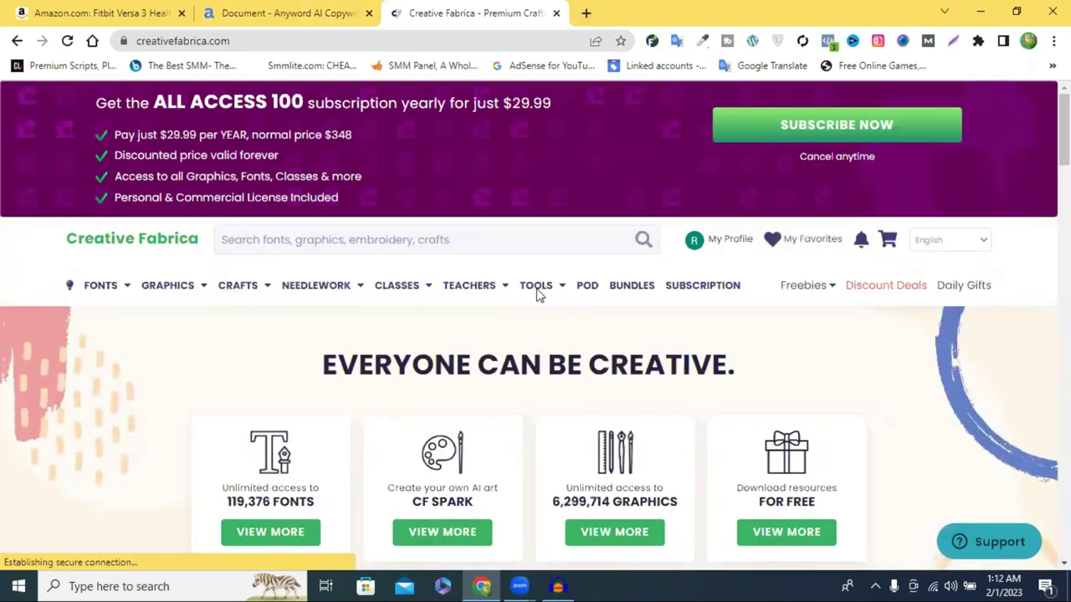
# Go to Creative Fabrica's CF Spark tools and open CF Spark Writer for creating texts
pyautogui.moveTo(542, 291)
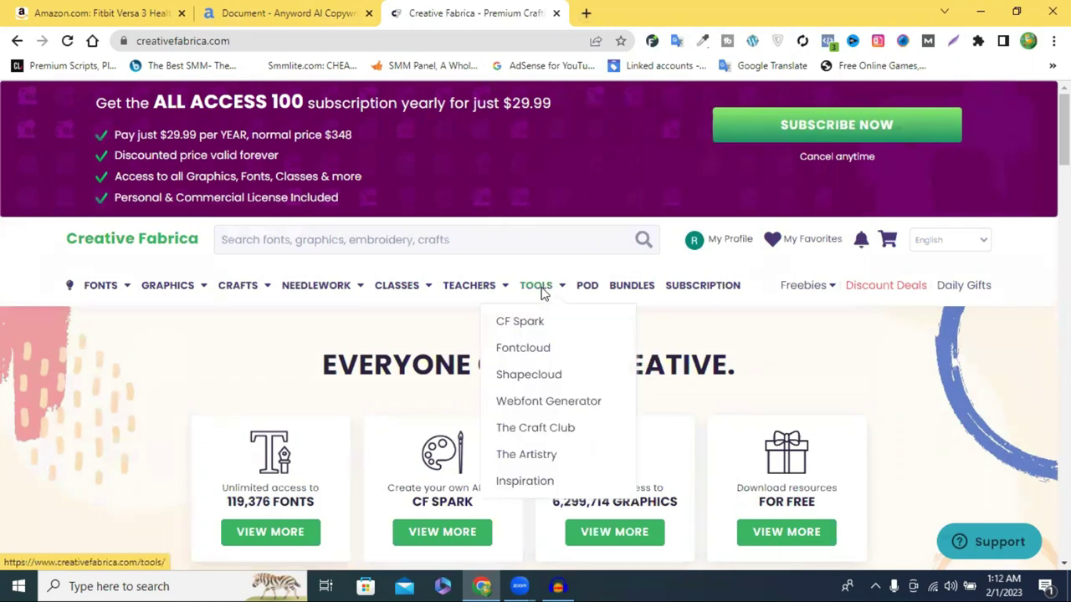
pyautogui.click(540, 332)
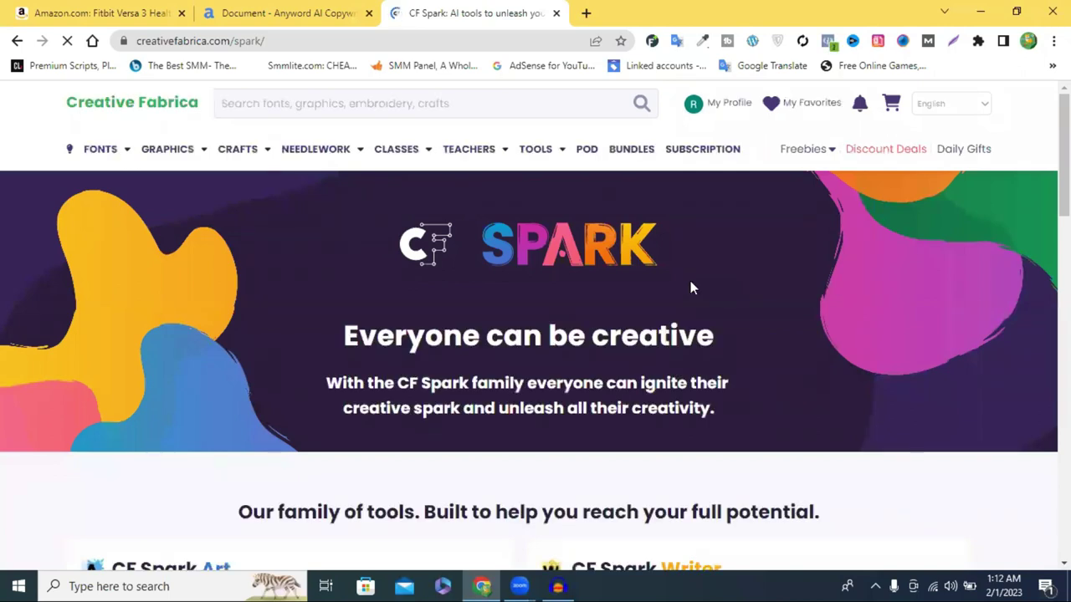
pyautogui.scroll(-6, 583, 297)
pyautogui.scroll(3, 738, 293)
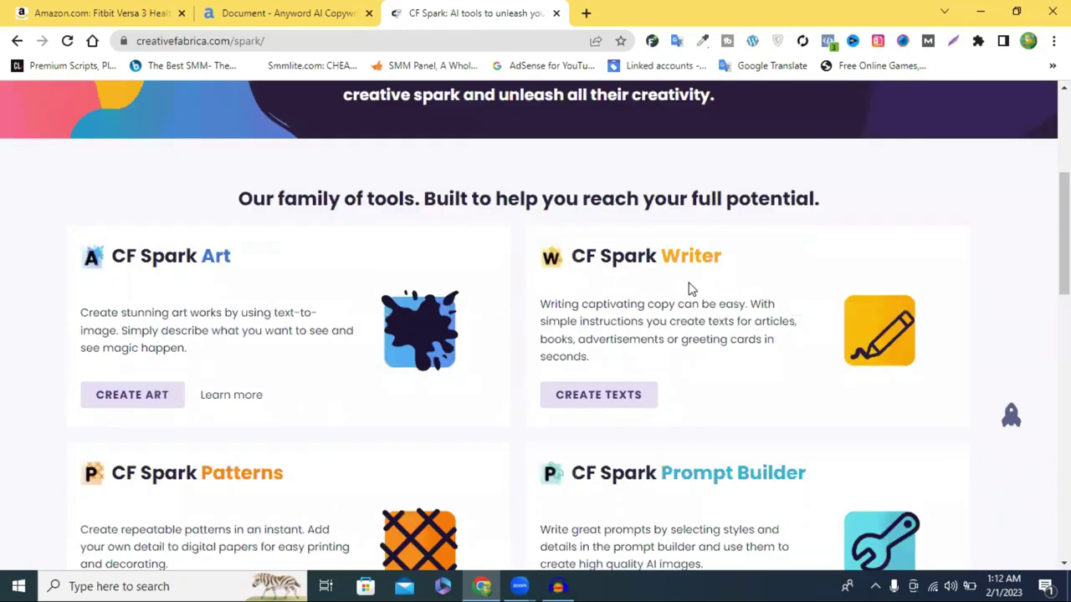
pyautogui.click(581, 405)
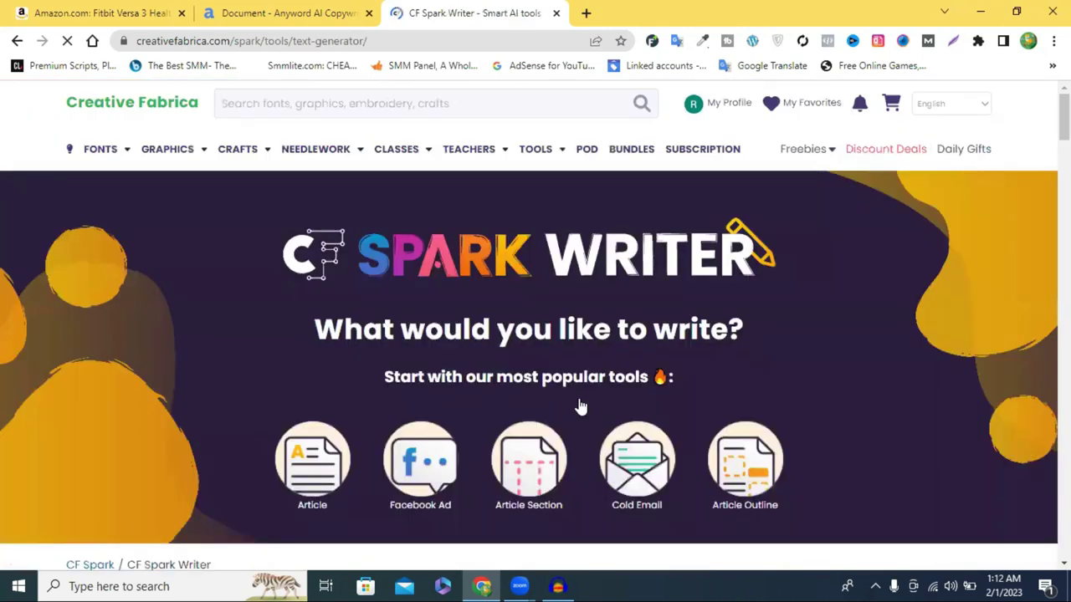
# Look through the CF Spark Writer tool categories and open the Facebook Ad tool in the Ad section
pyautogui.scroll(-5, 502, 311)
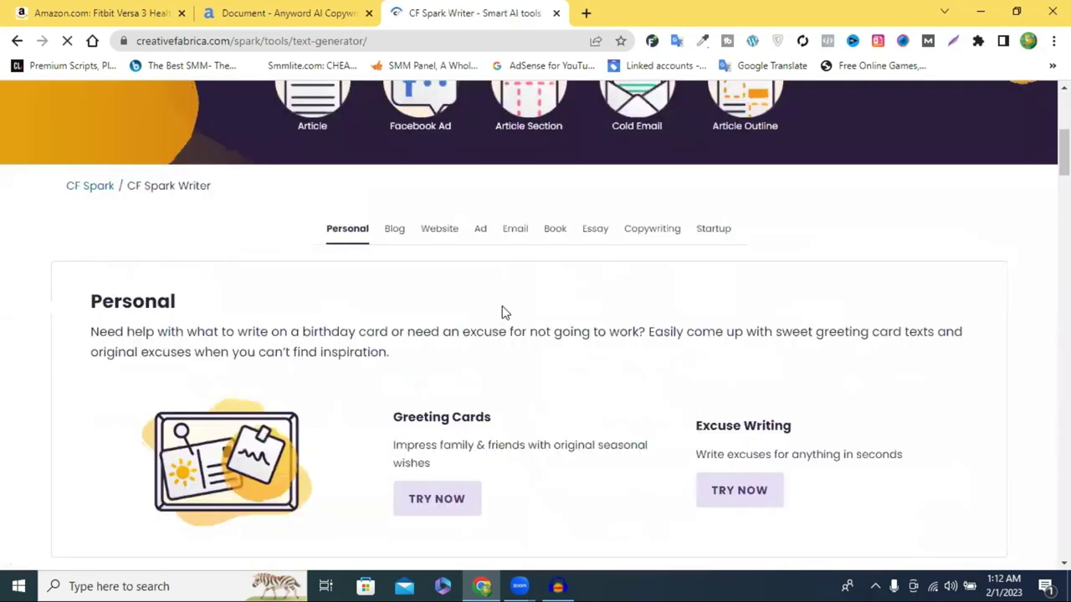
pyautogui.scroll(-2, 502, 311)
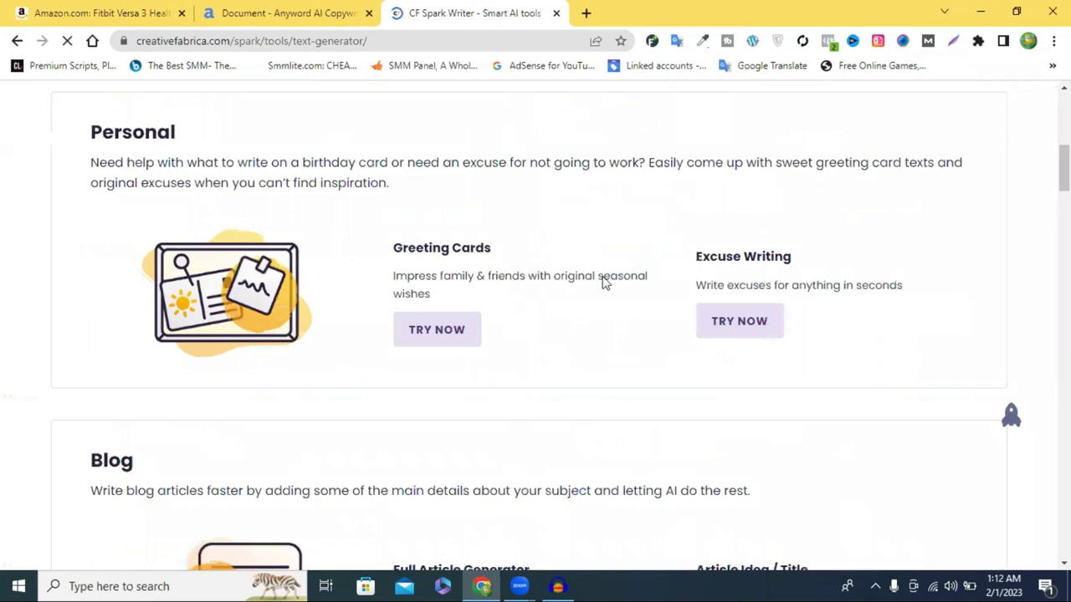
pyautogui.scroll(3, 655, 248)
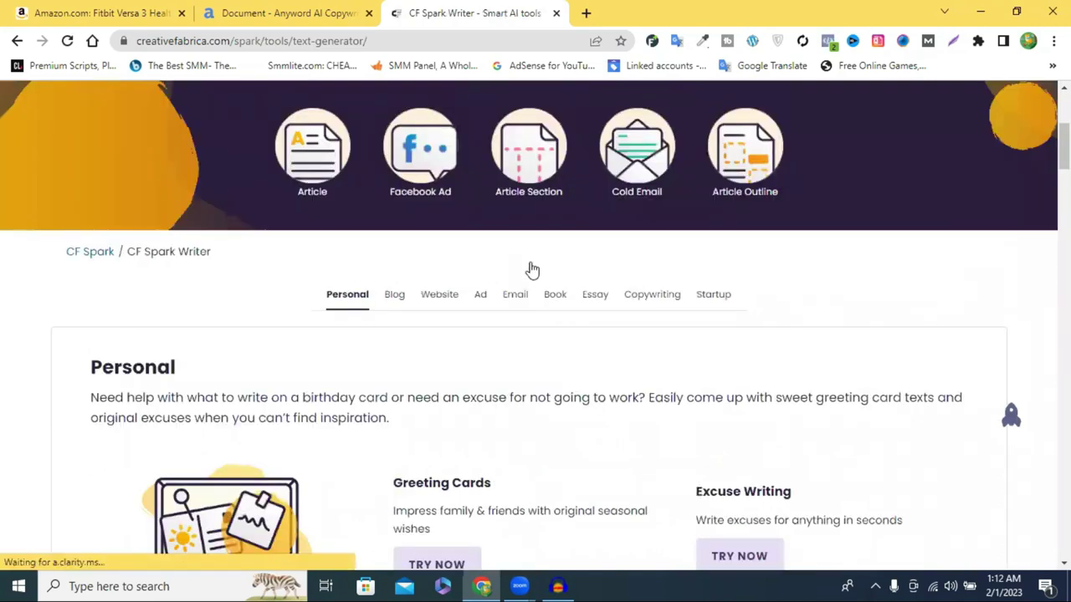
pyautogui.scroll(-5, 577, 280)
pyautogui.scroll(-5, 583, 282)
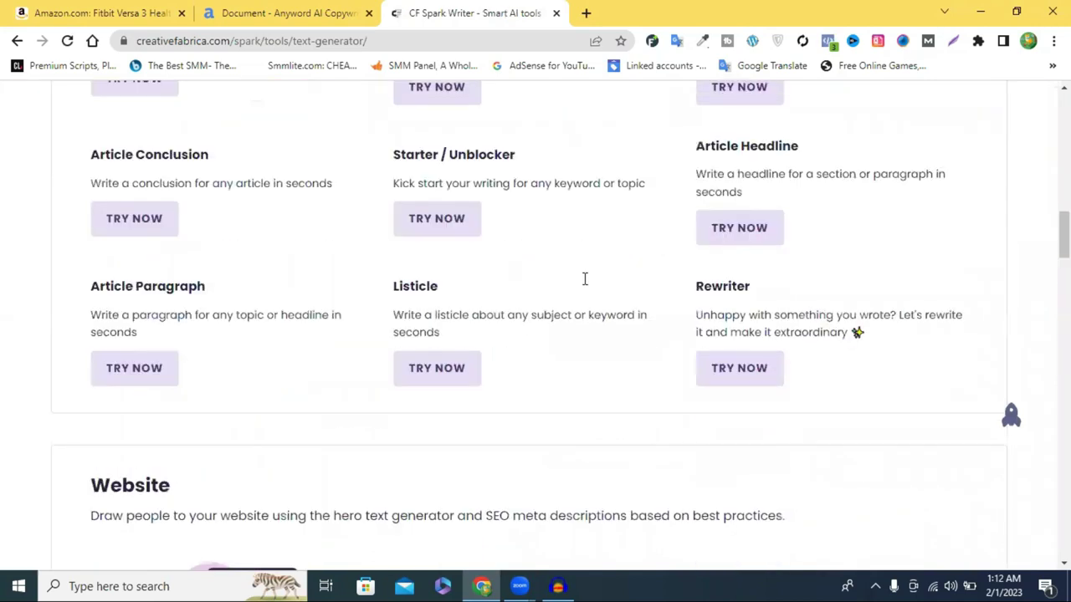
pyautogui.scroll(-4, 583, 280)
pyautogui.scroll(-3, 586, 285)
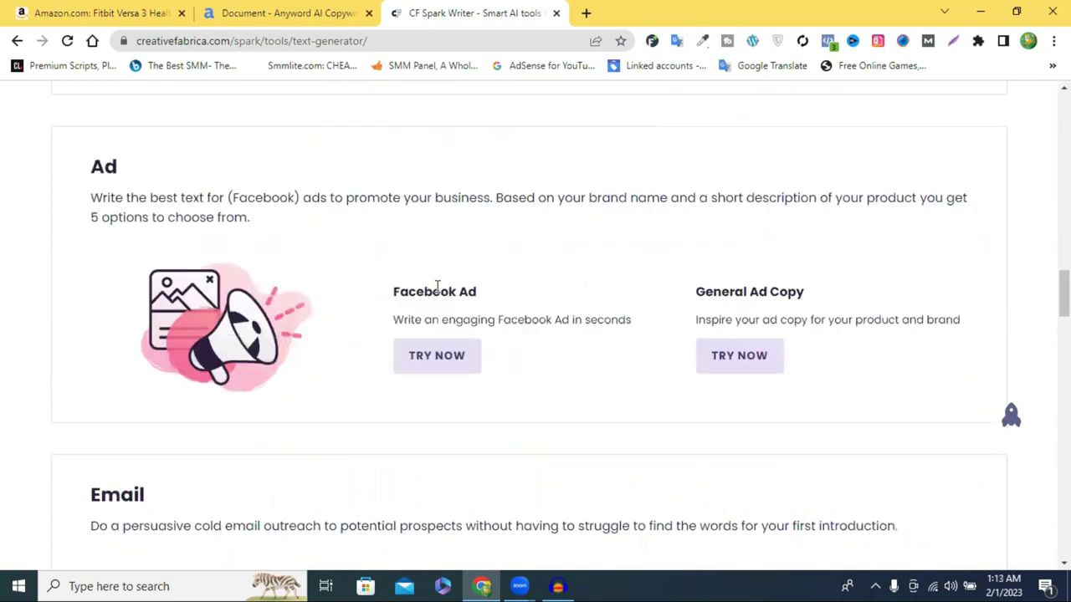
pyautogui.click(432, 367)
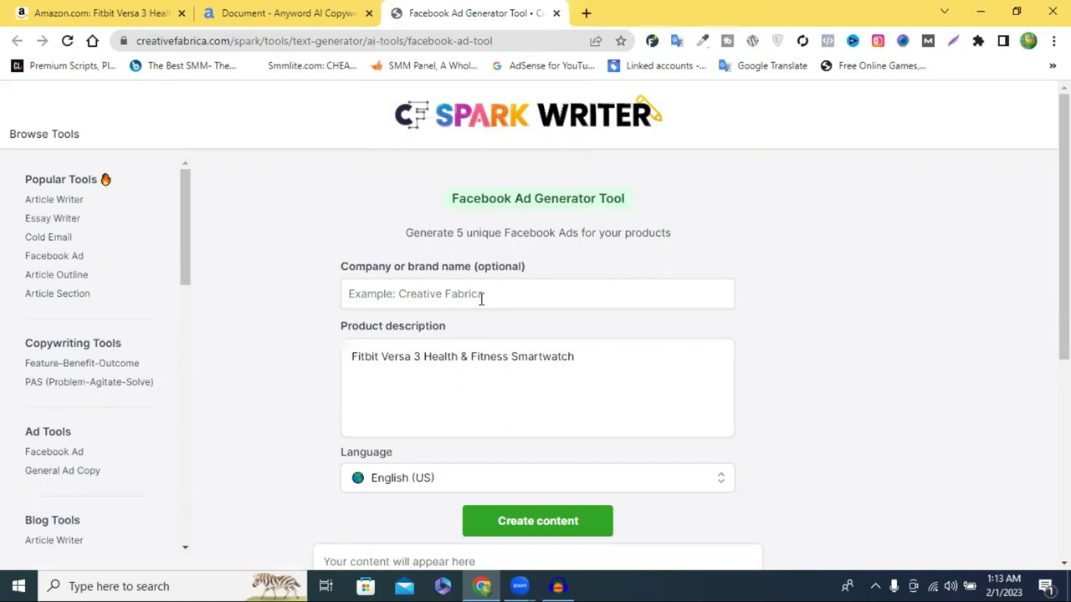
# Shorten the product description in the Facebook Ad Generator Tool to "Fitness Smartwatch"
pyautogui.tripleClick(513, 356)
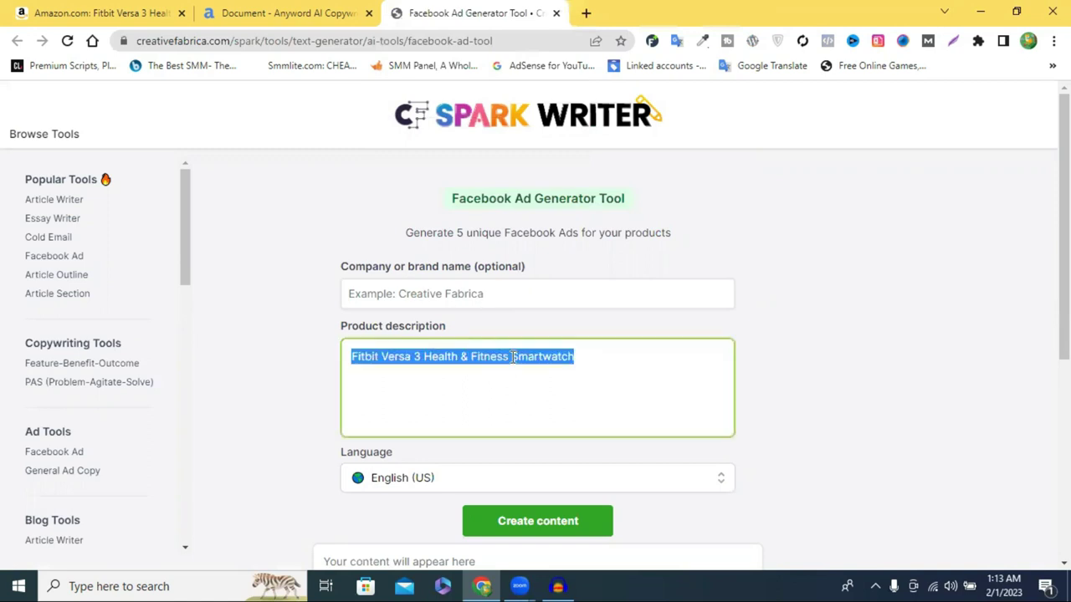
pyautogui.click(494, 360)
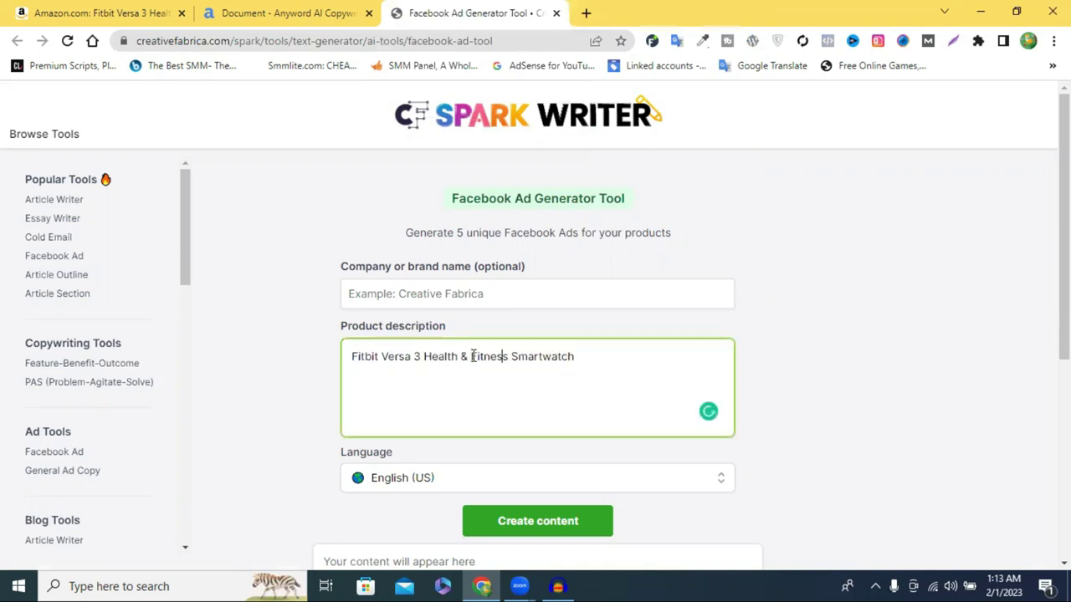
pyautogui.moveTo(353, 356); pyautogui.dragTo(470, 360)
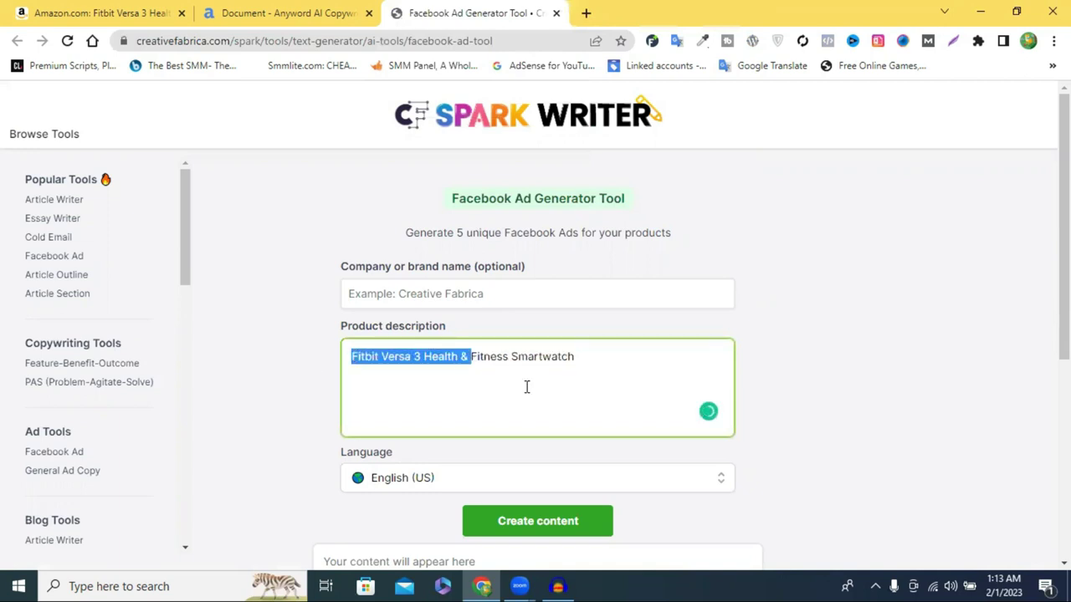
pyautogui.press('BackSpace')
pyautogui.scroll(-2, 454, 246)
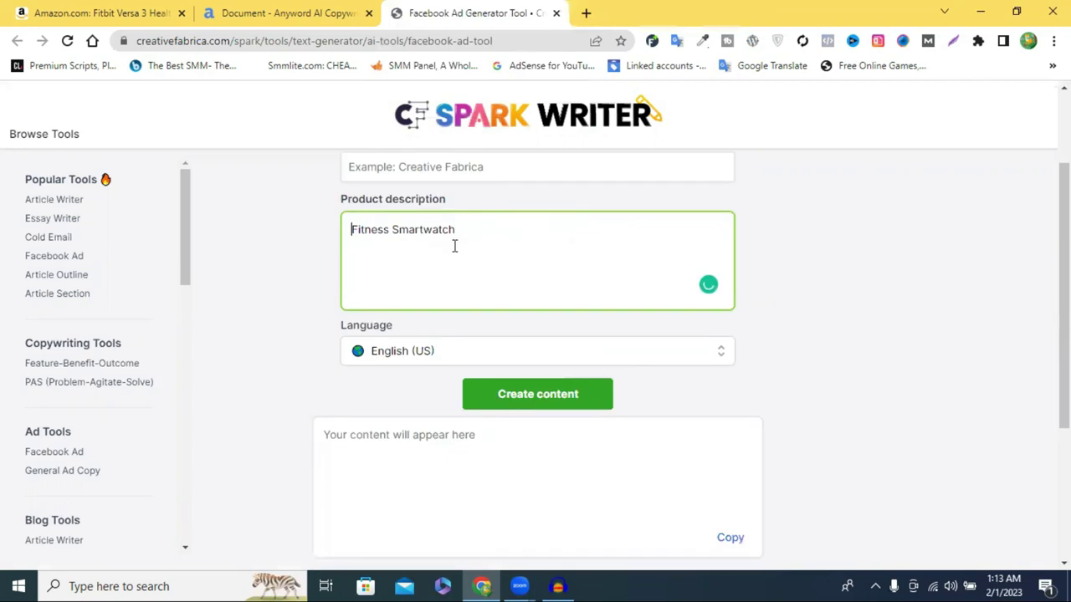